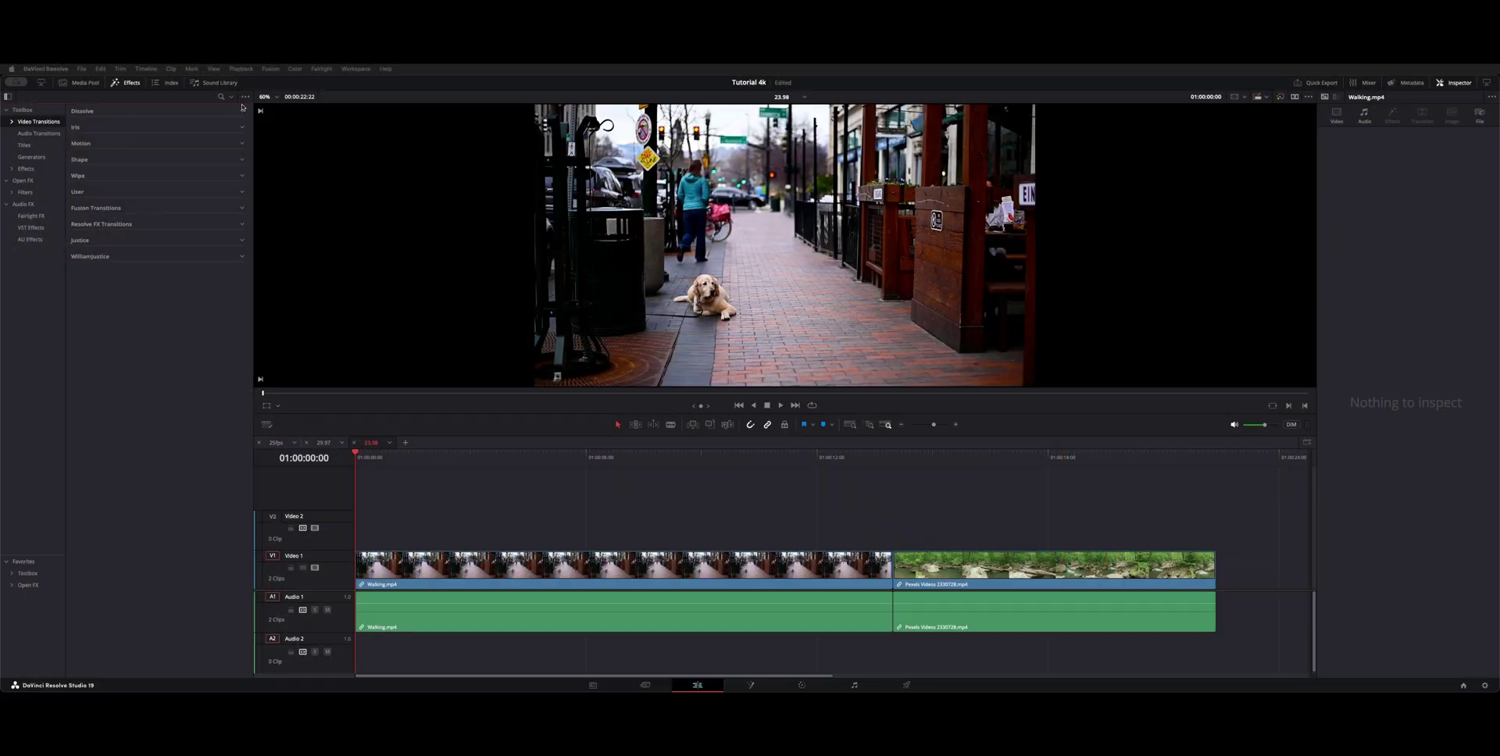
Expand and collapse the Video Transitions categories in the Effects Library, including User.
click(242, 110)
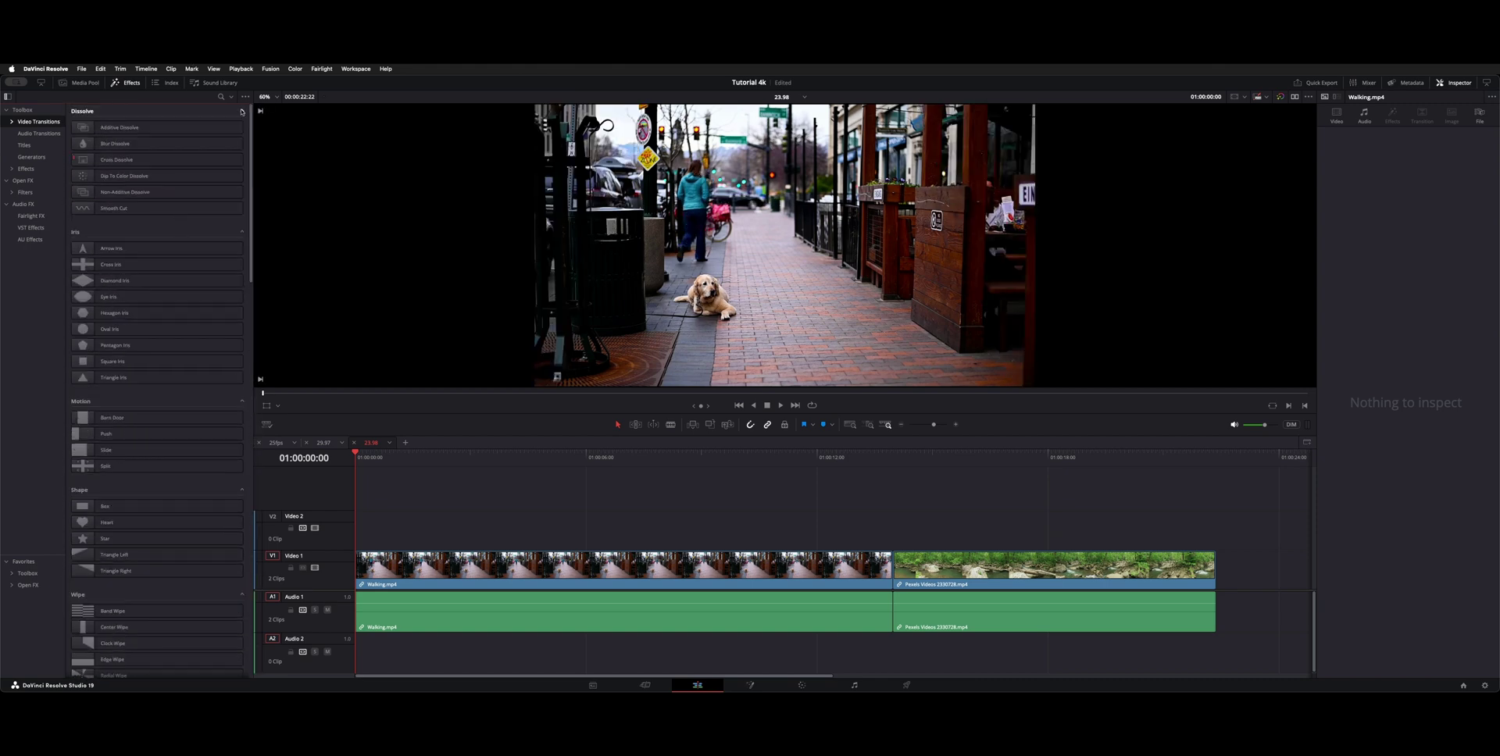
click(242, 112)
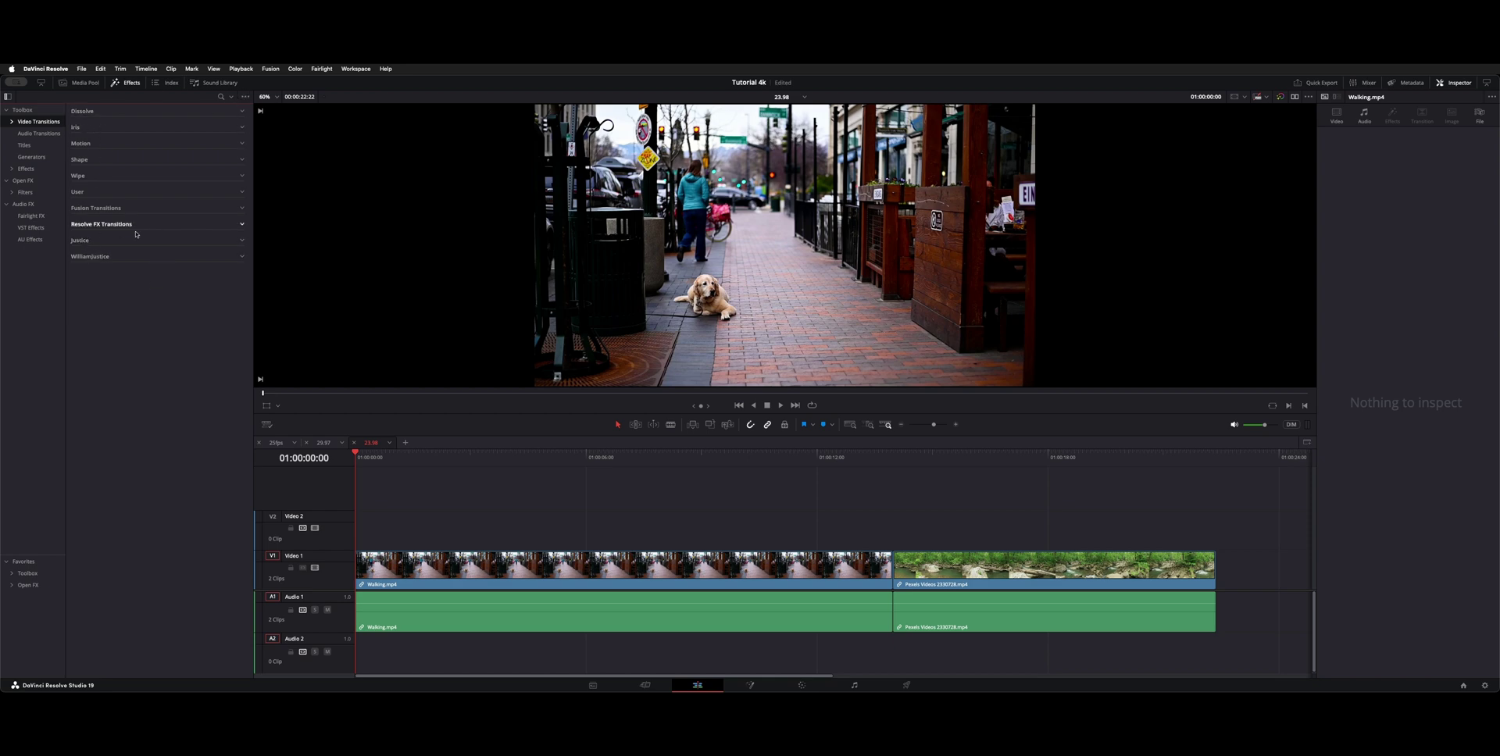
click(240, 192)
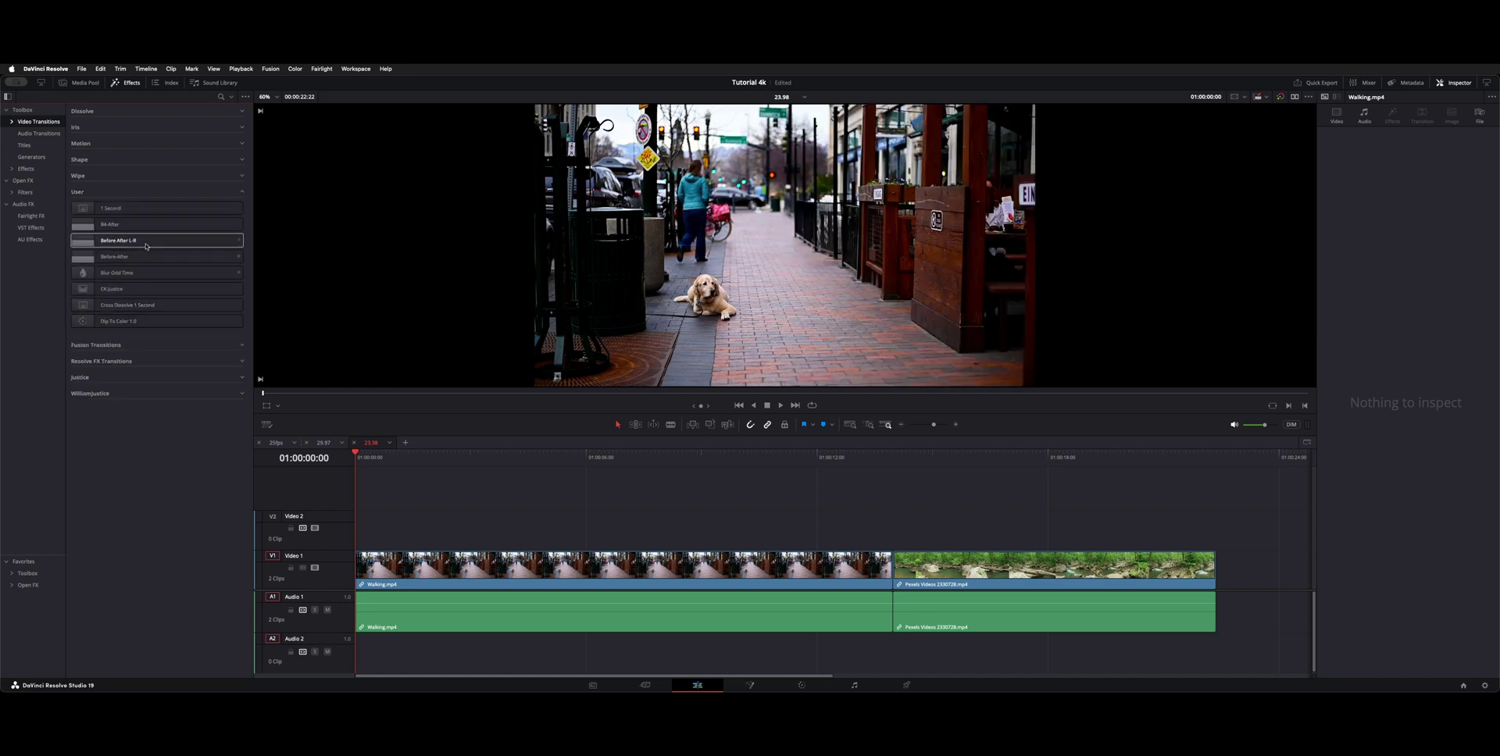
click(242, 193)
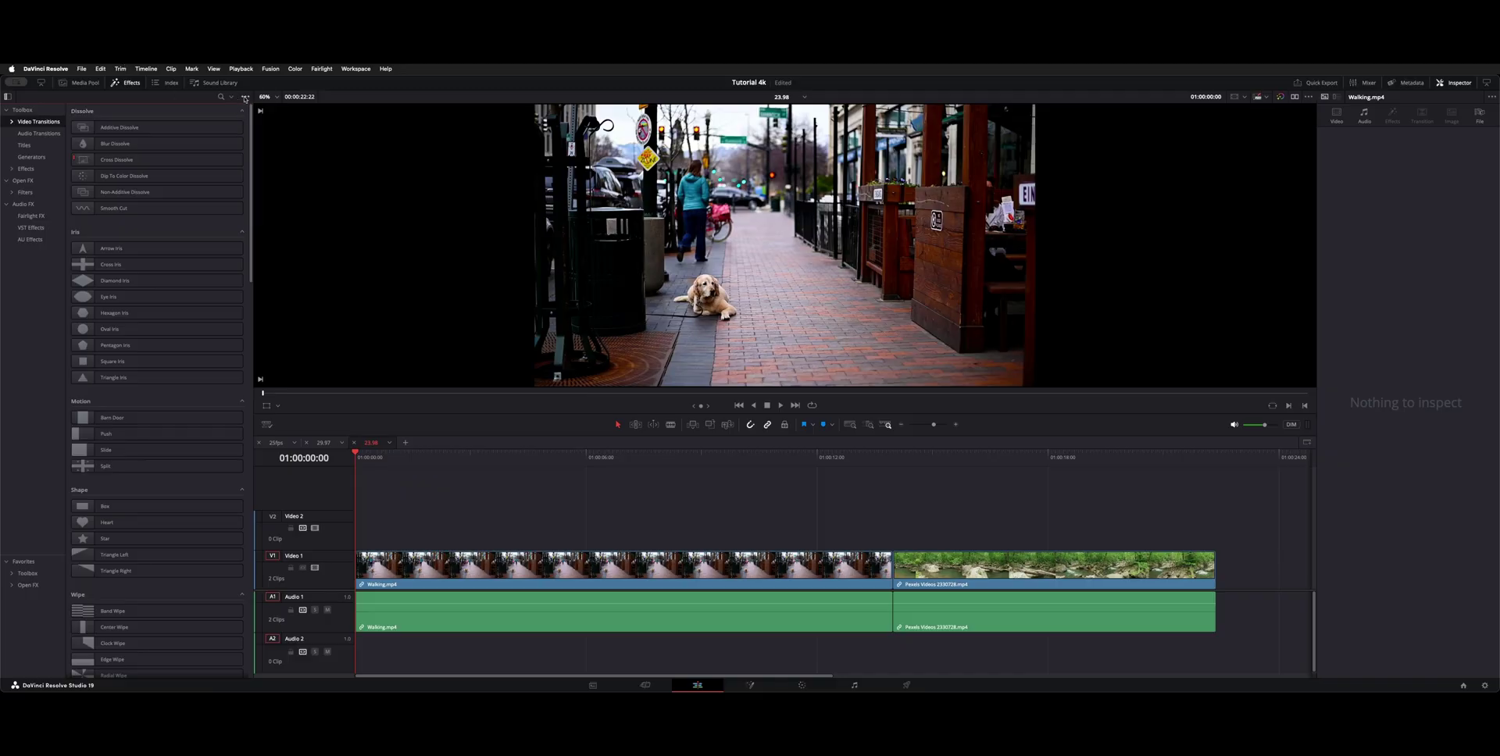
Toggle Hover Scrub Preview and park the playhead just before the walking-to-forest cut.
click(245, 97)
click(85, 122)
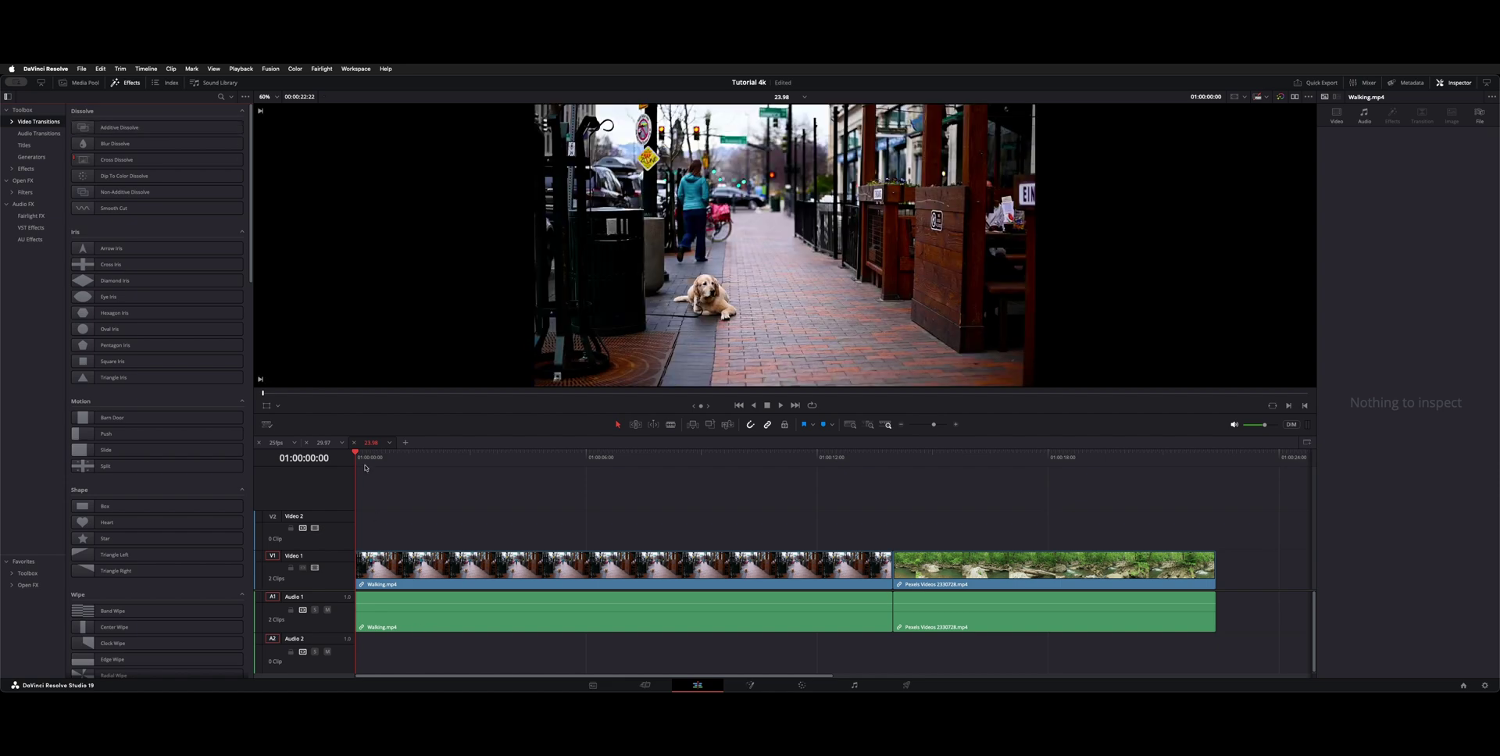
click(365, 467)
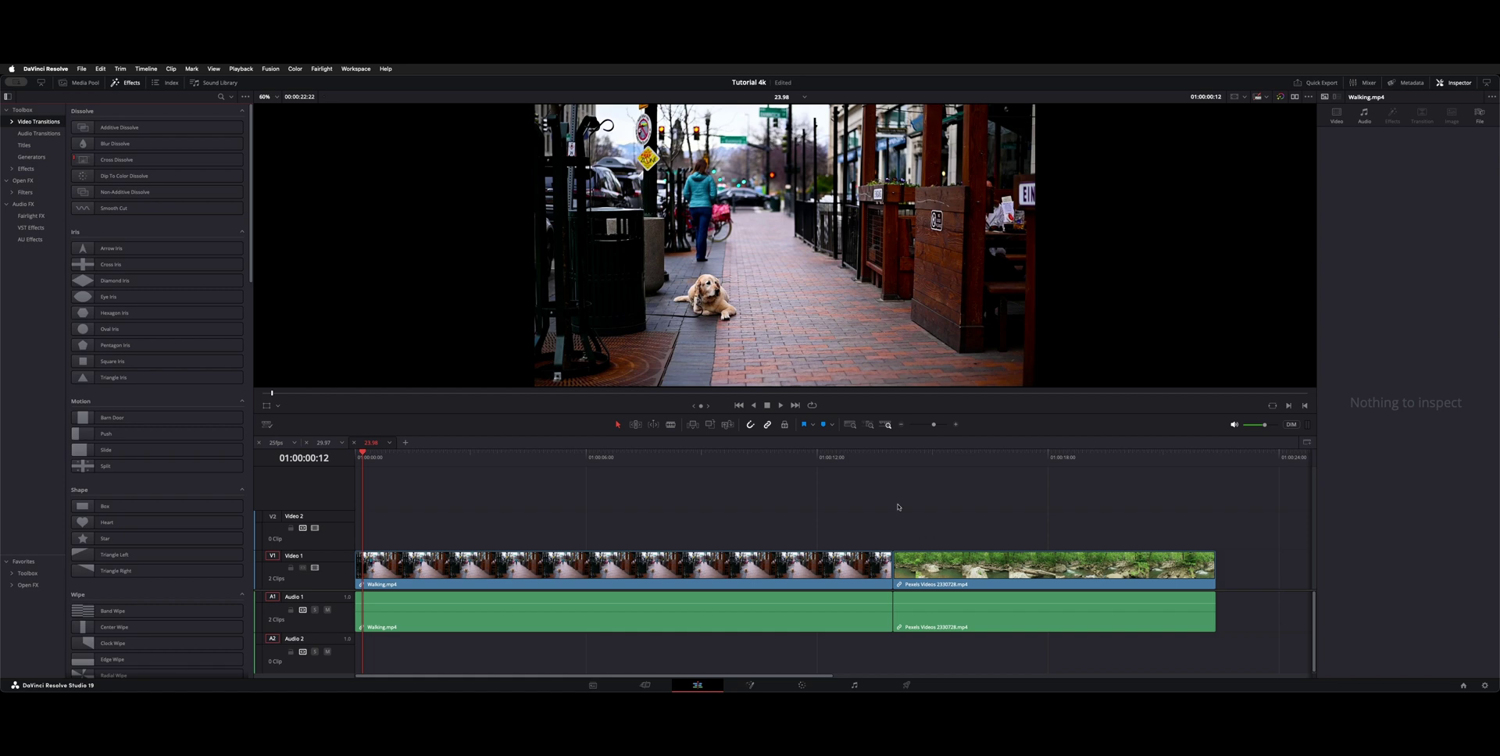
click(885, 463)
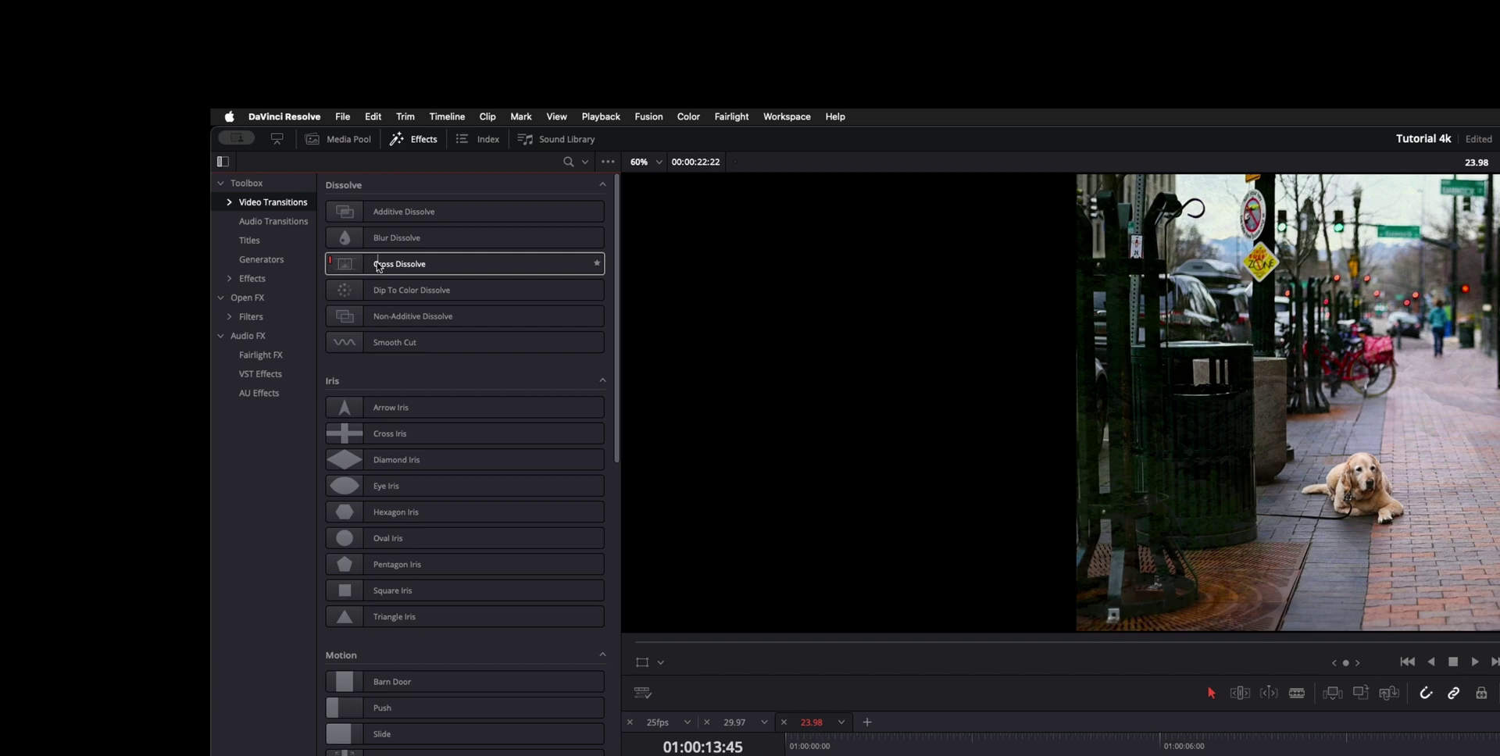
Set Cross Dissolve as the standard transition, then scrub the playhead around the cut.
right_click(377, 265)
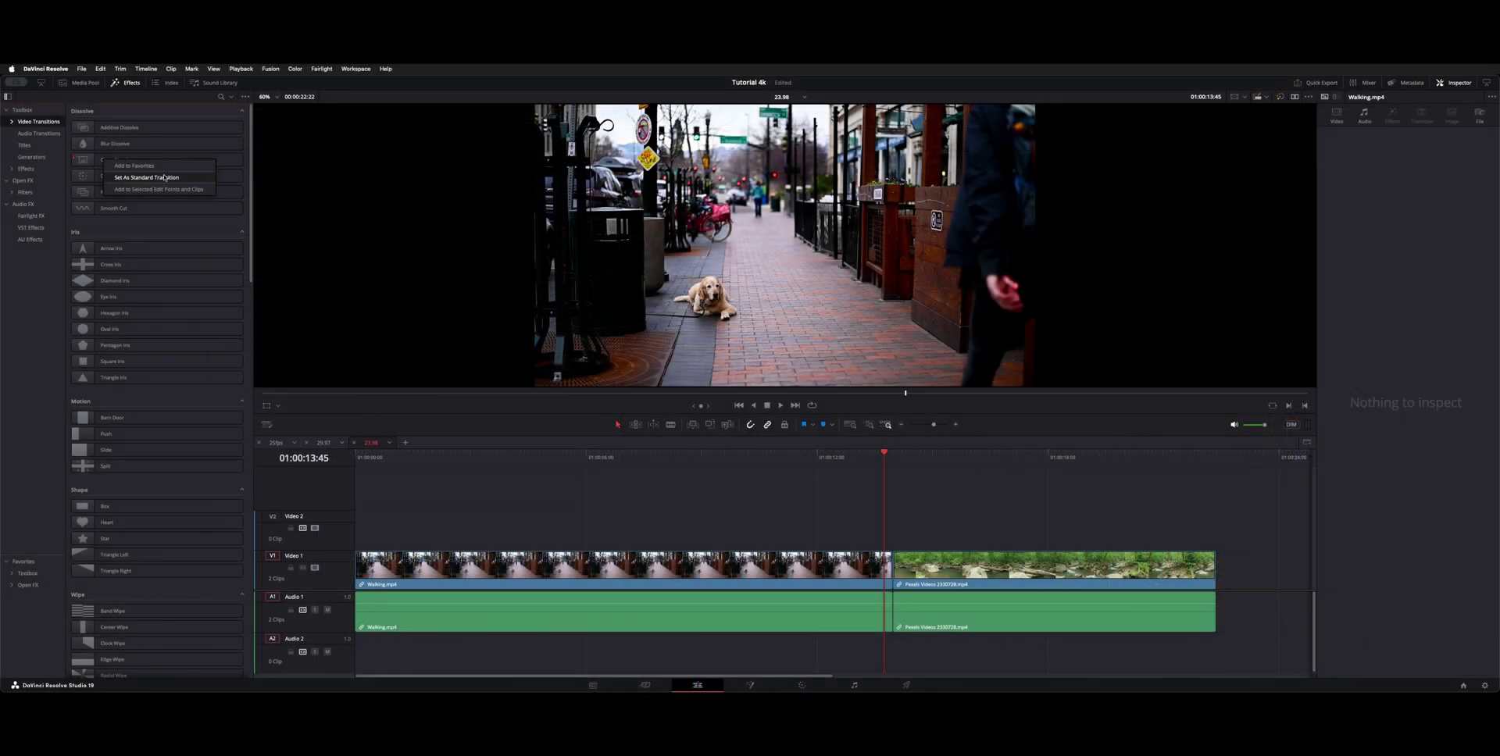
click(557, 445)
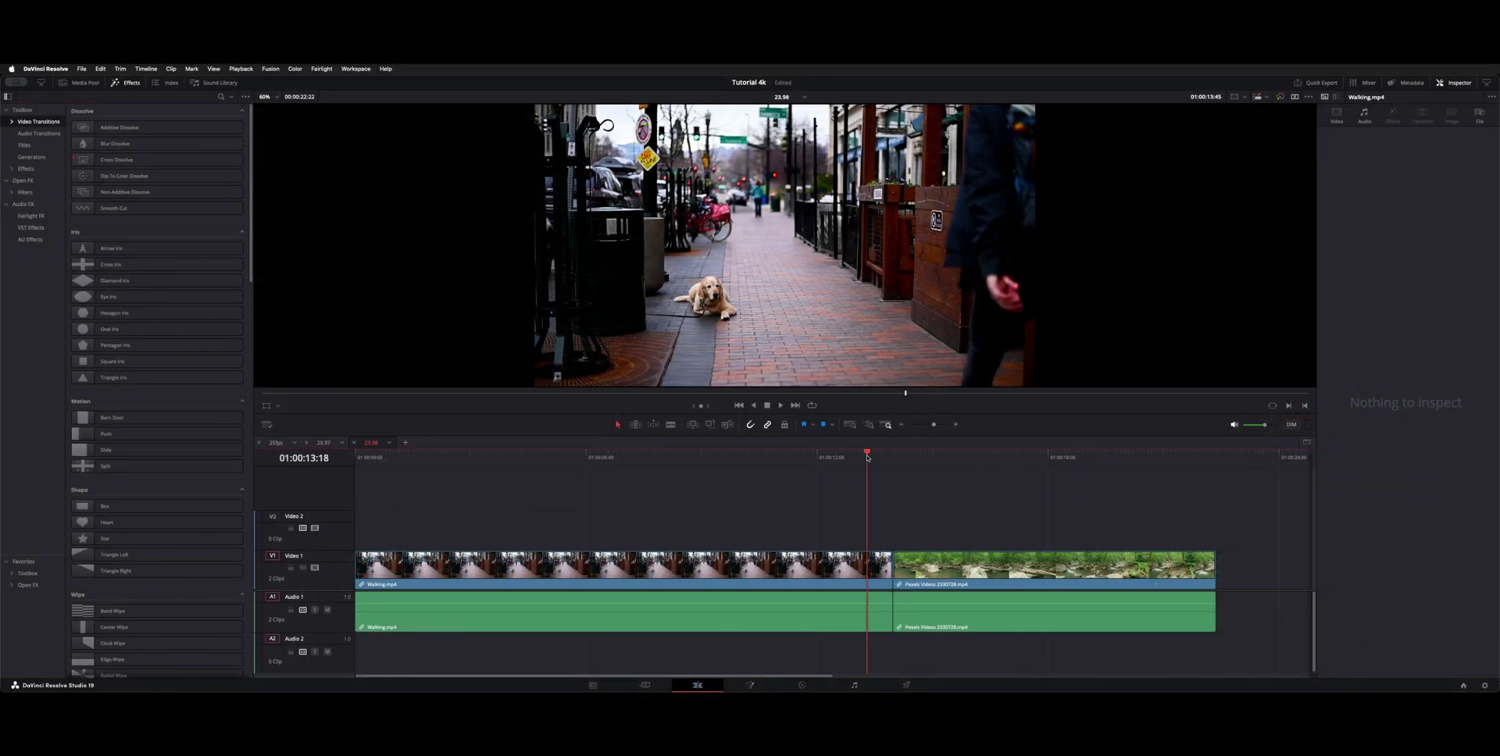
drag(866, 457, 885, 459)
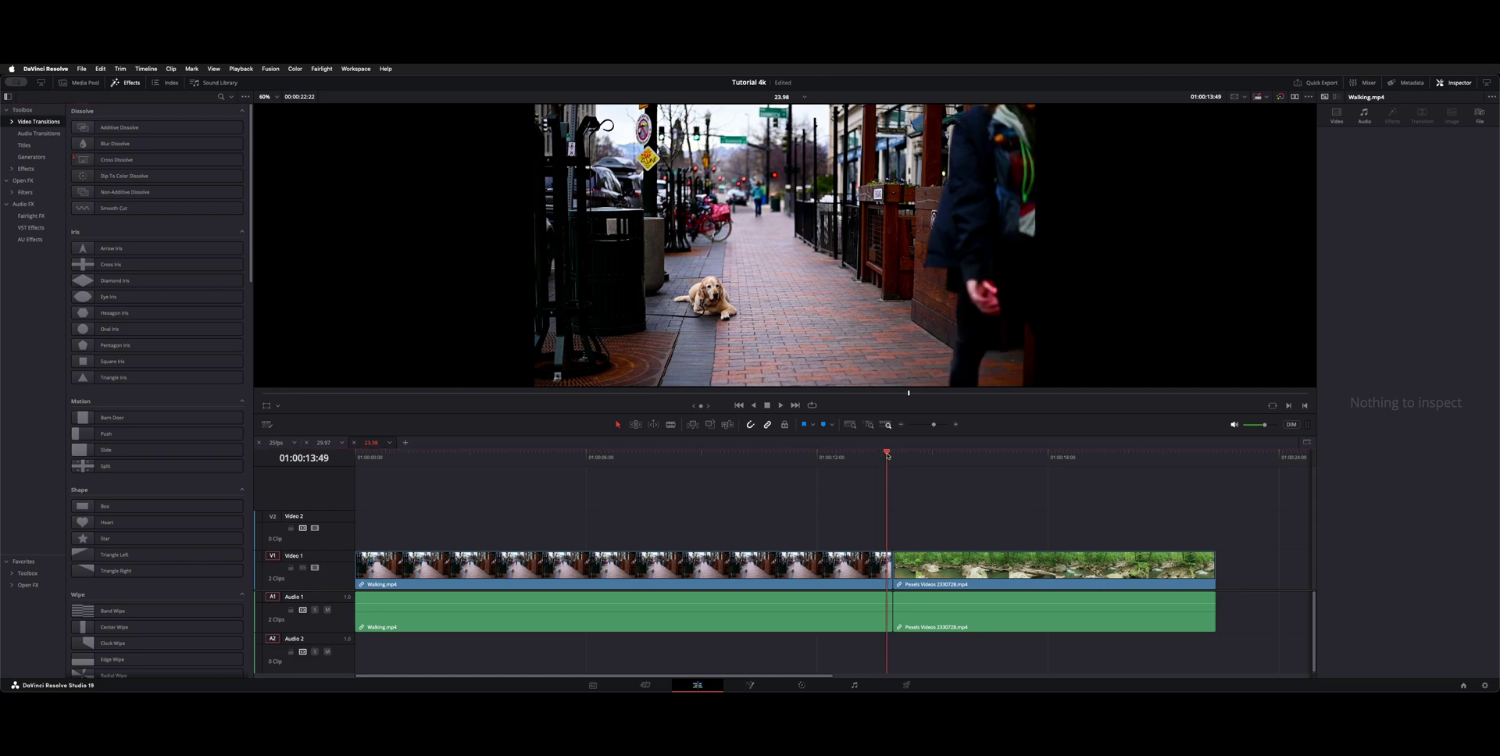
click(847, 455)
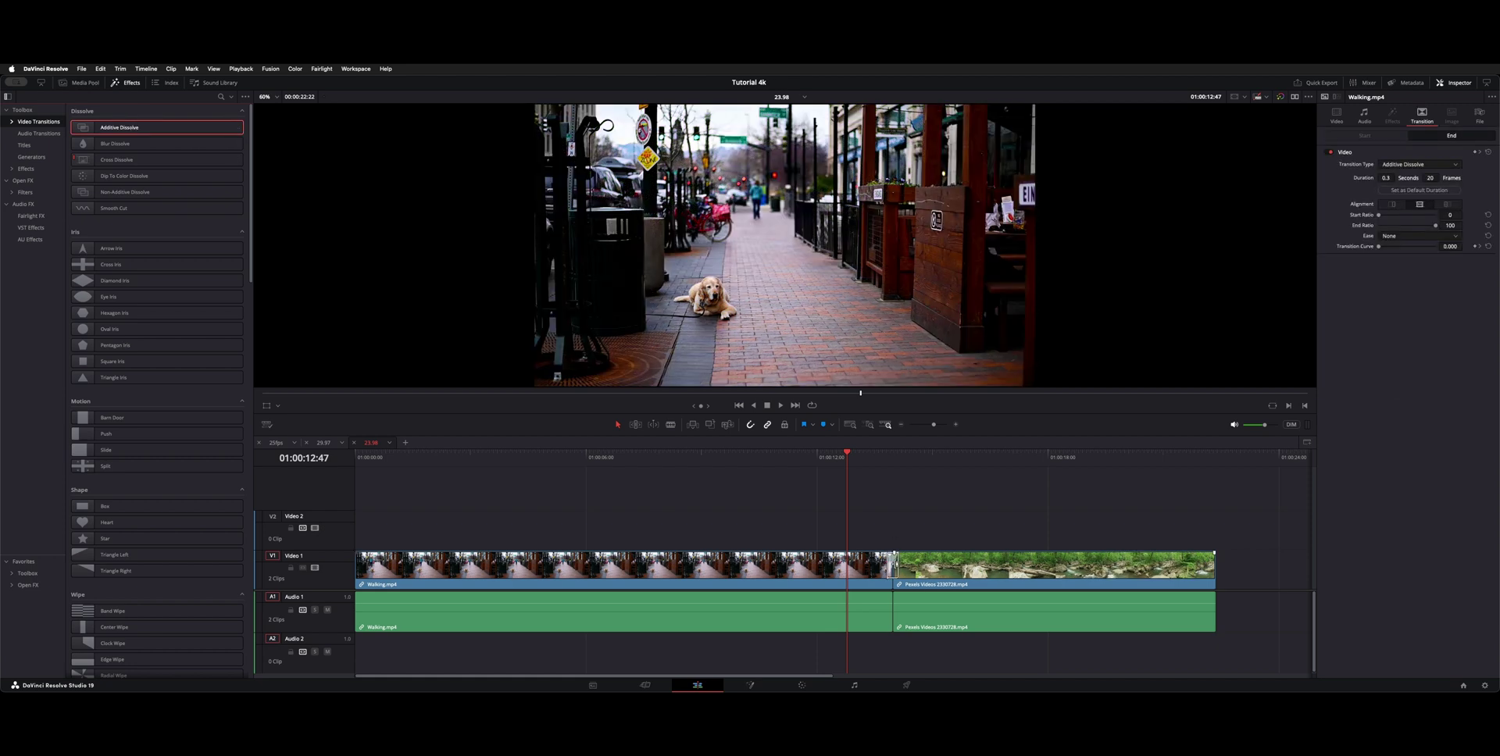
Apply the standard Cross Dissolve and audio Cross Fade to the walking-to-forest edit point with Ctrl+T.
click(853, 488)
key(shift+Right)
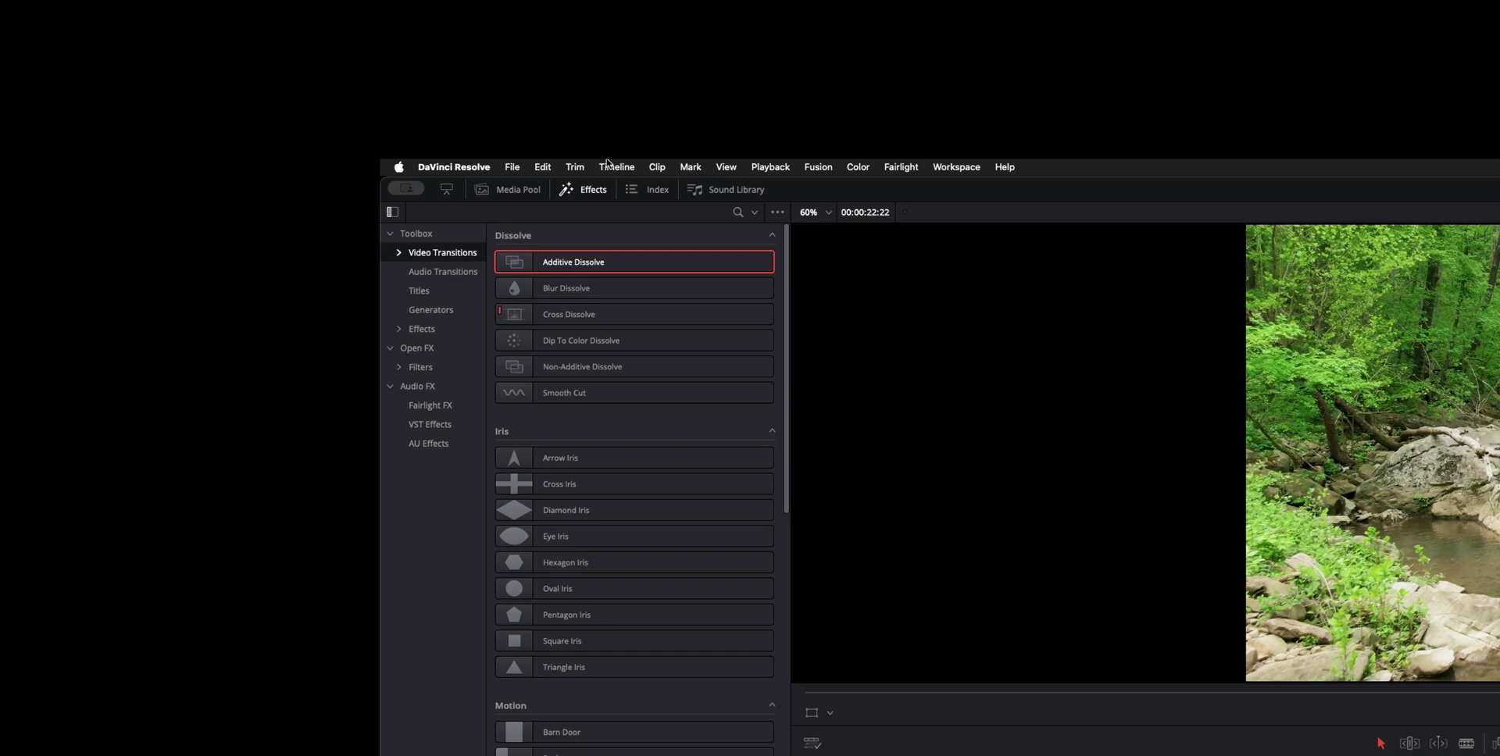
click(609, 165)
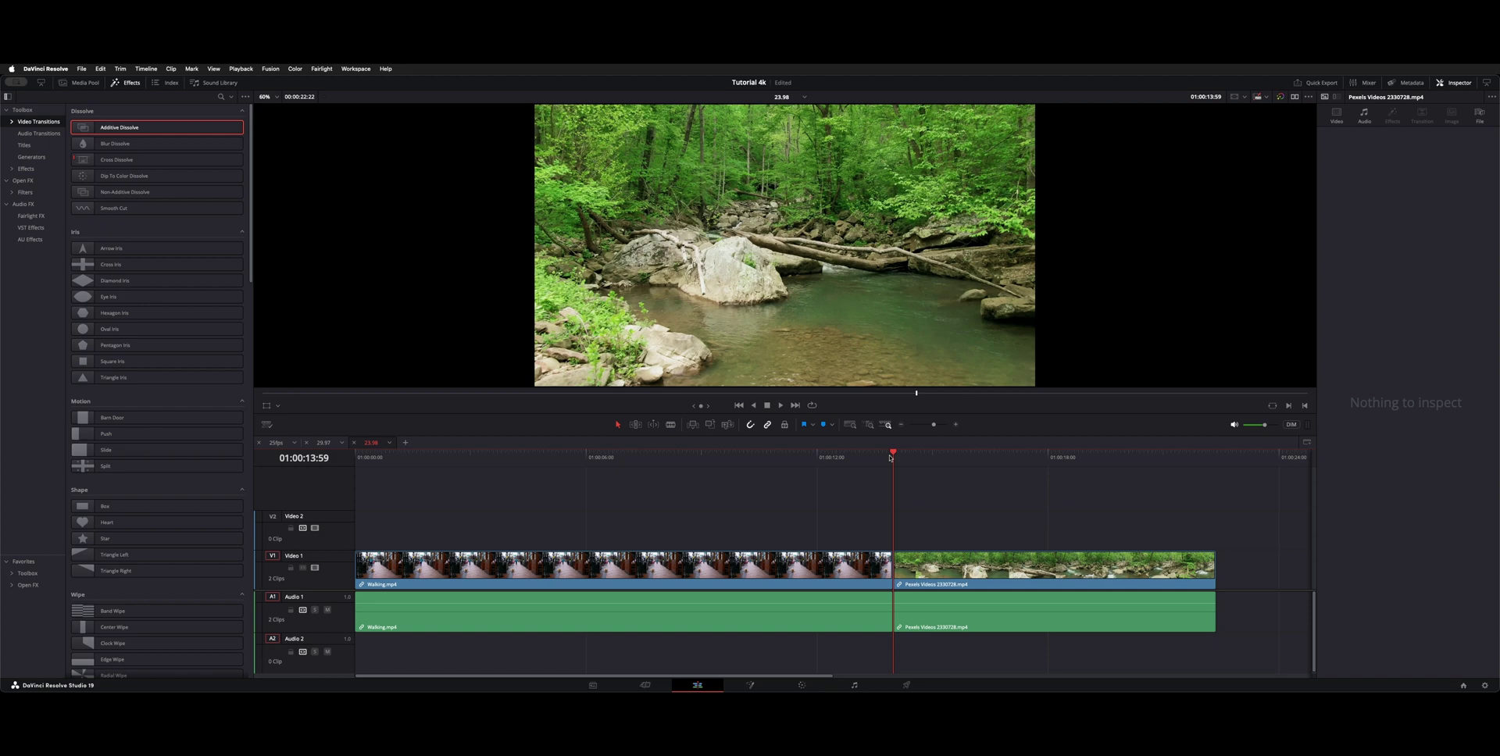
click(893, 571)
key(ctrl+t)
key(ctrl+z)
key(ctrl+t)
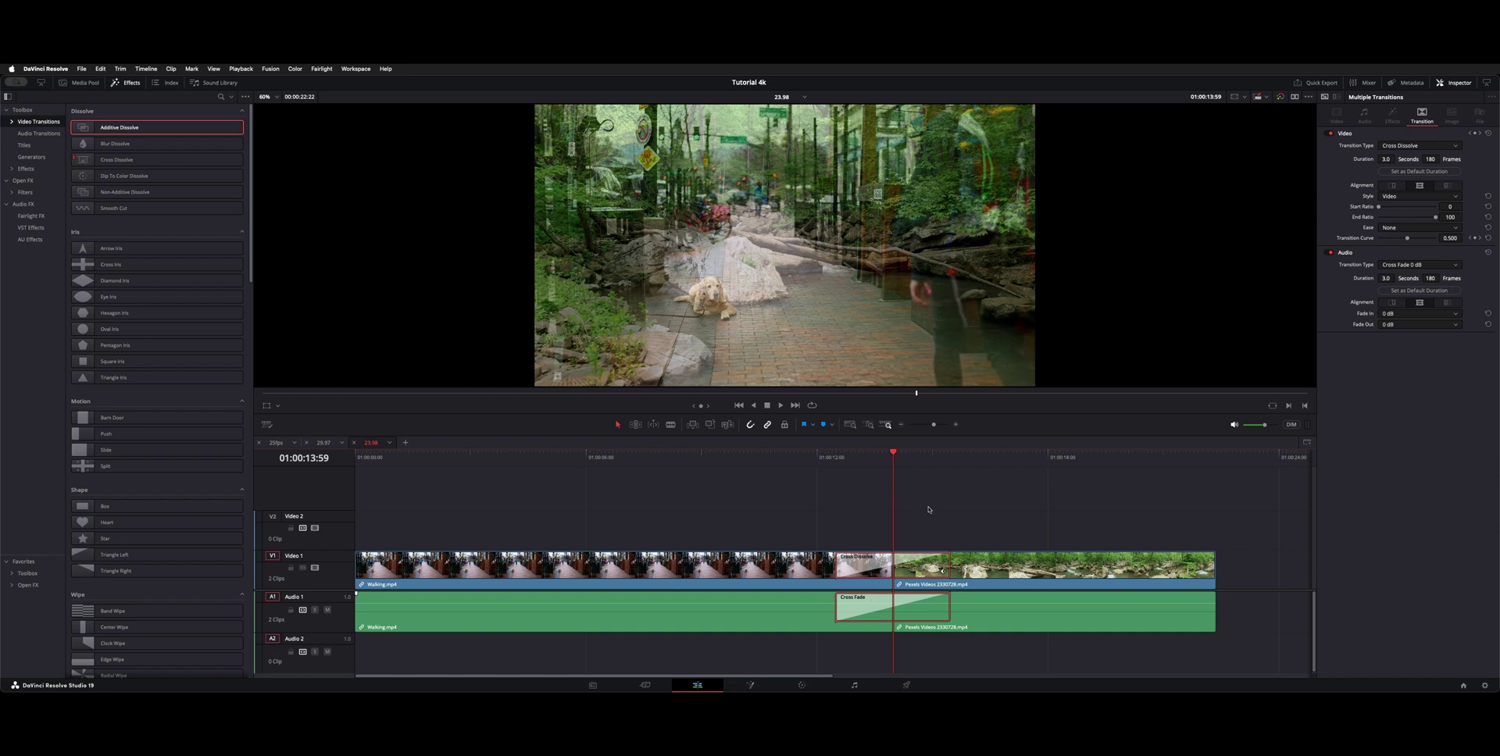
Delete the Cross Dissolve and audio Cross Fade from the cut.
click(930, 567)
click(901, 576)
drag(946, 571, 959, 570)
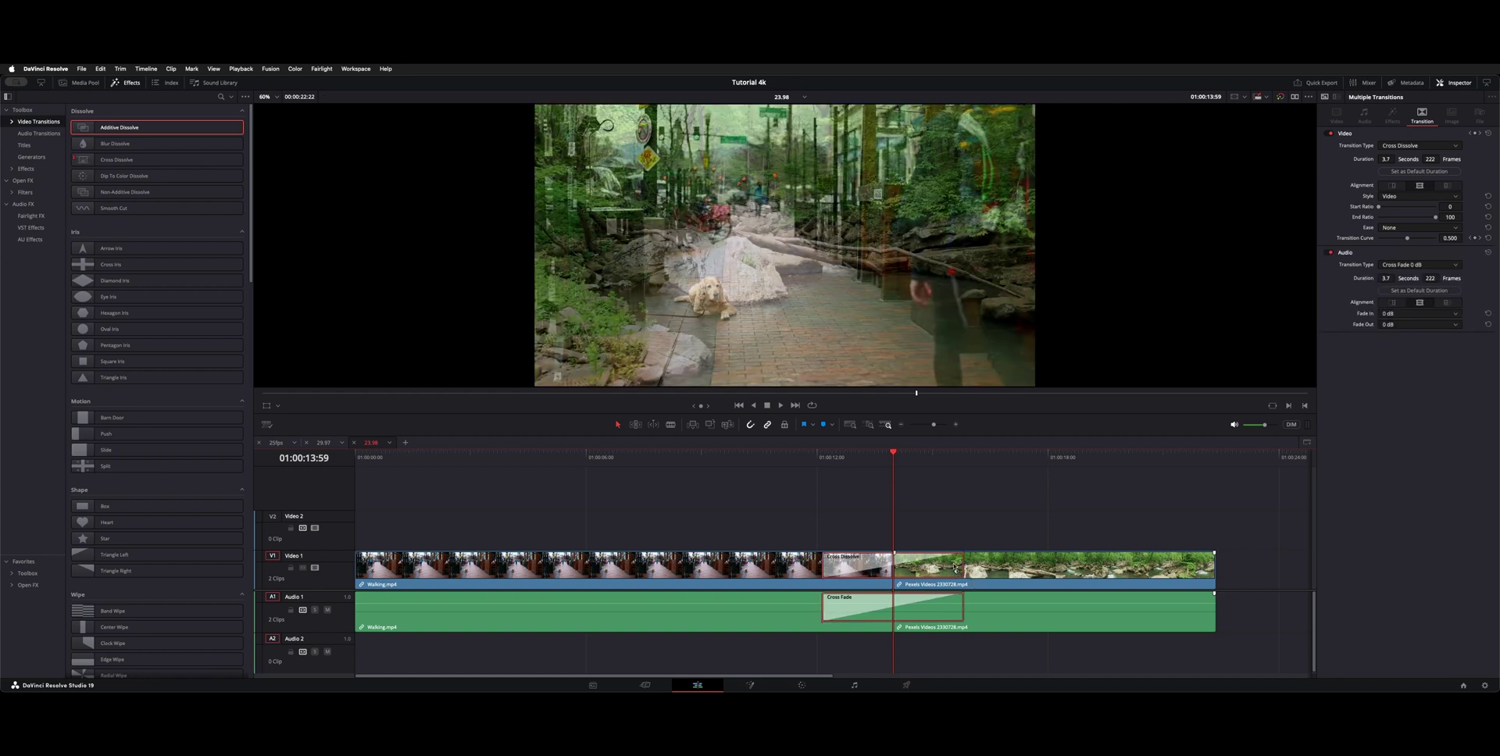
key(Delete)
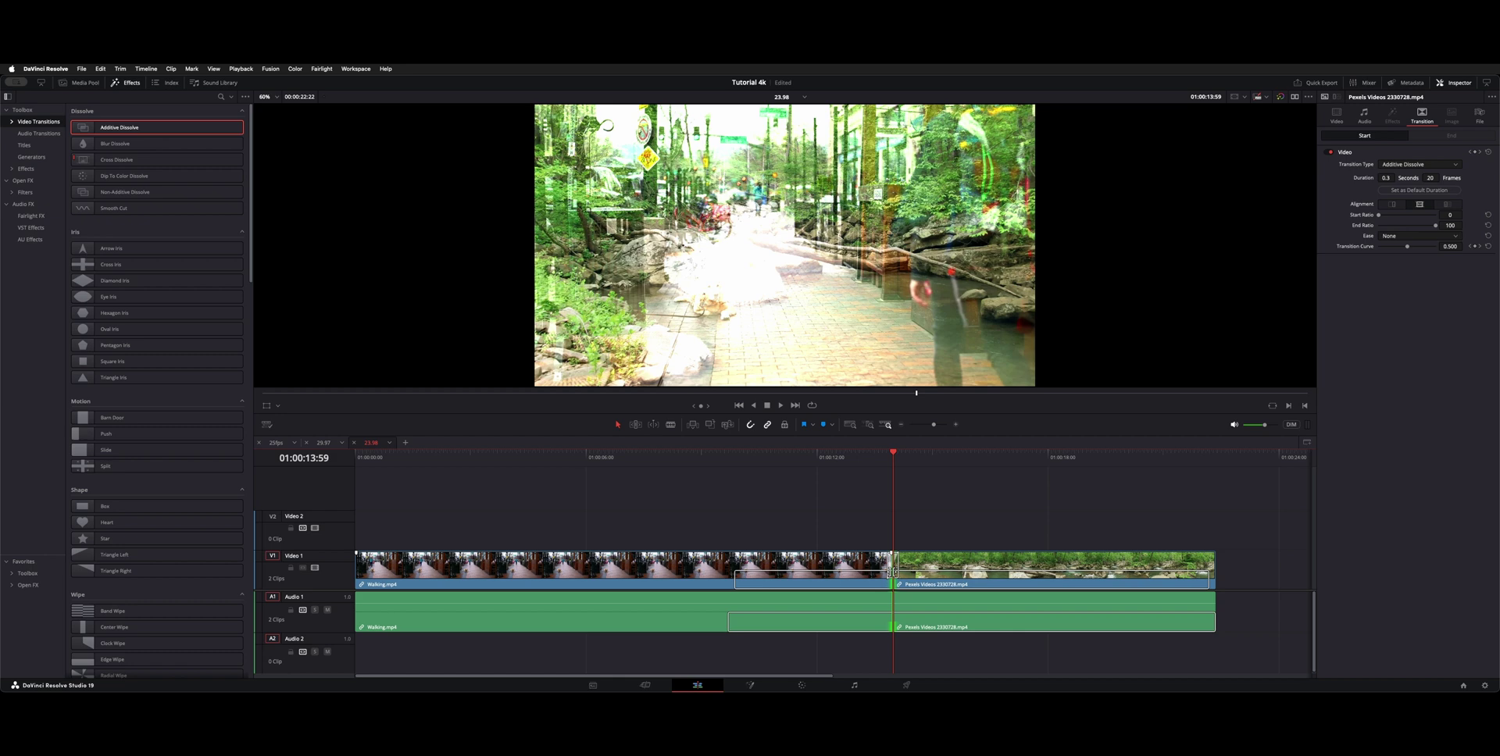
Keep the Additive Dissolve type and try its End, Center and Start on Edit alignments.
key(ctrl+equal)
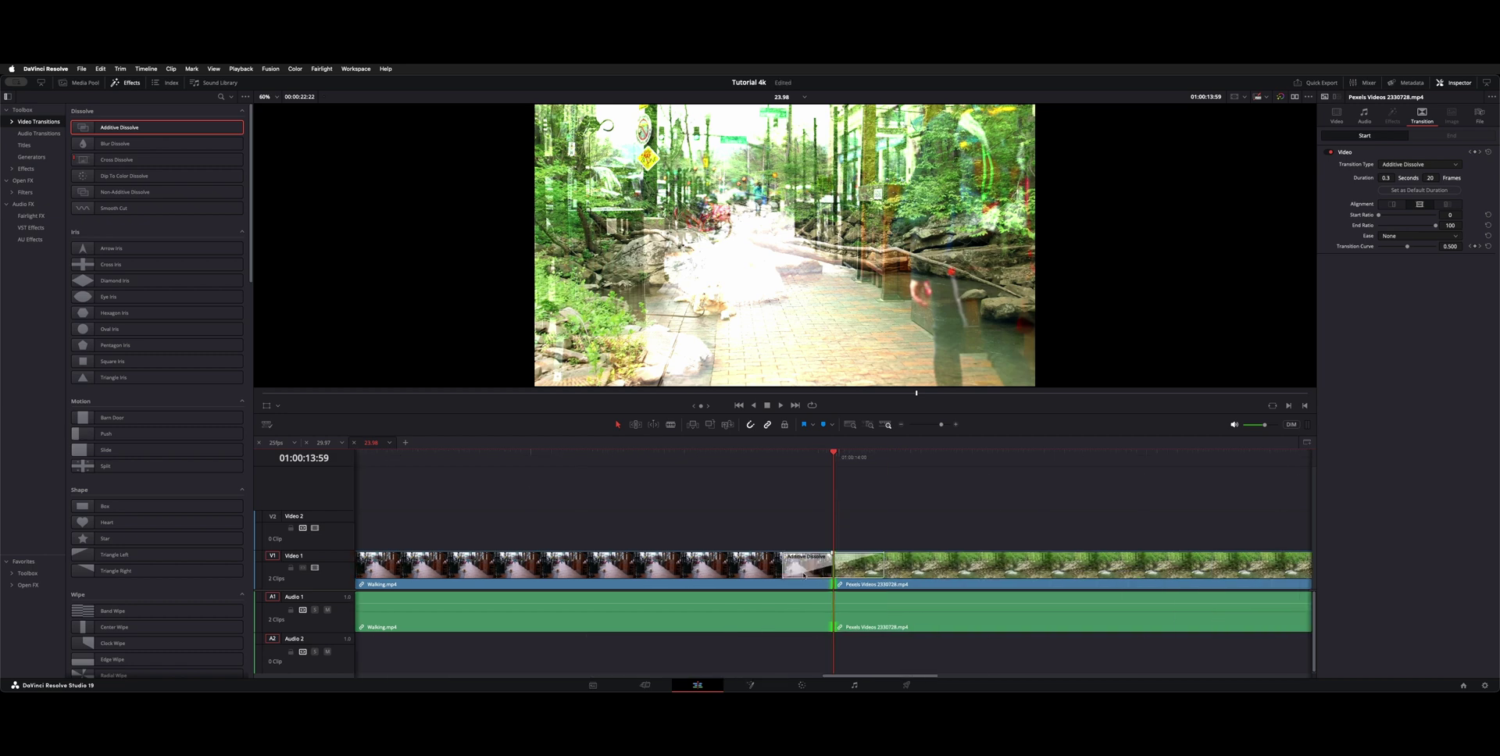
click(877, 571)
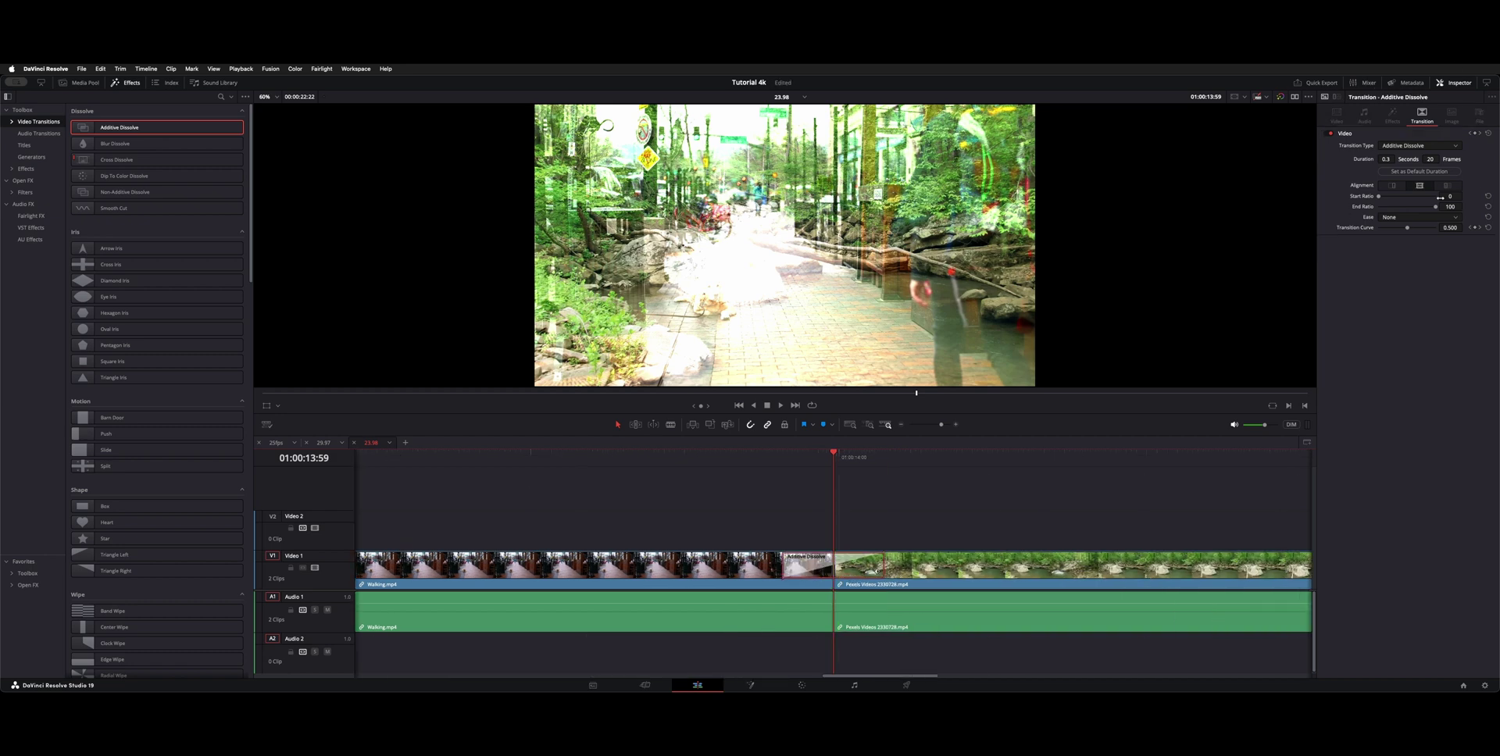
click(1410, 149)
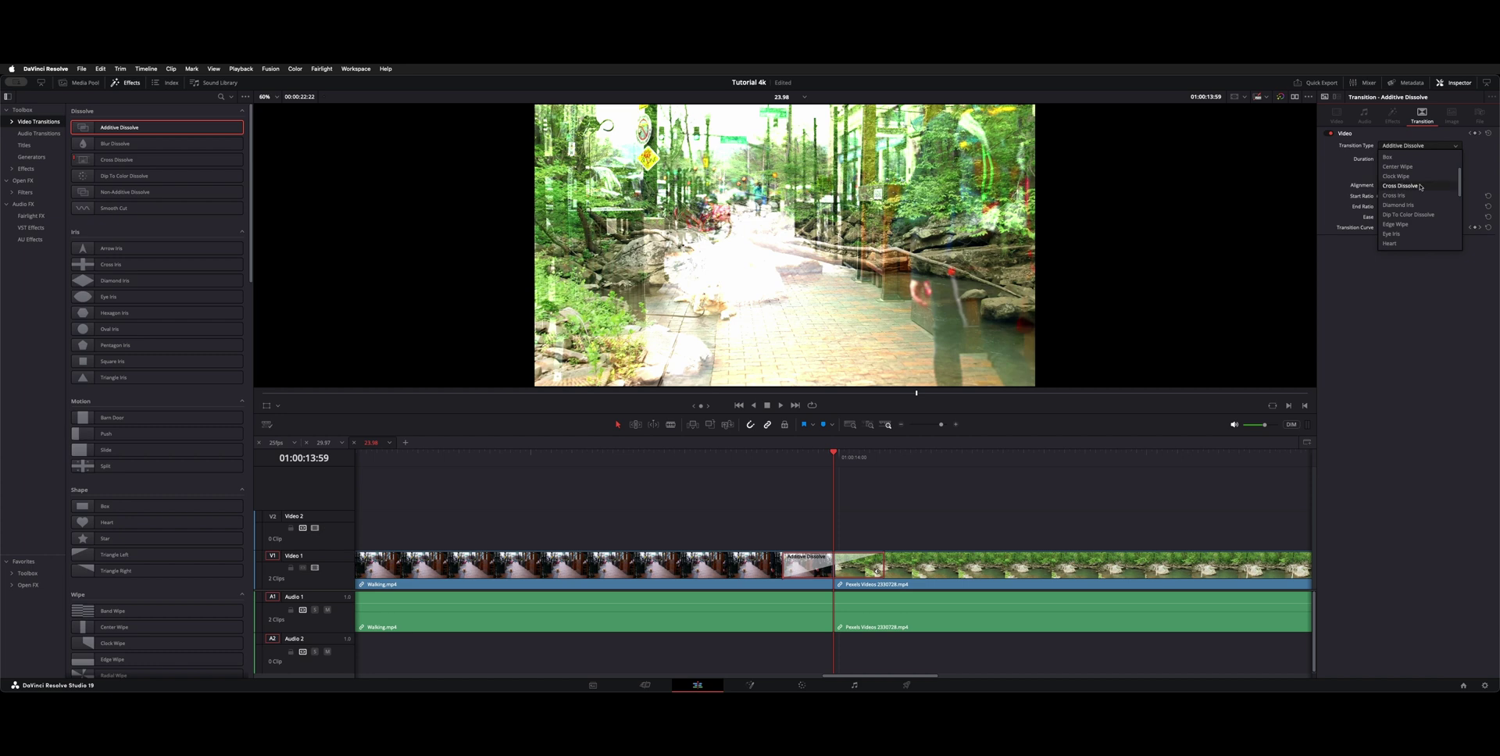
click(1420, 342)
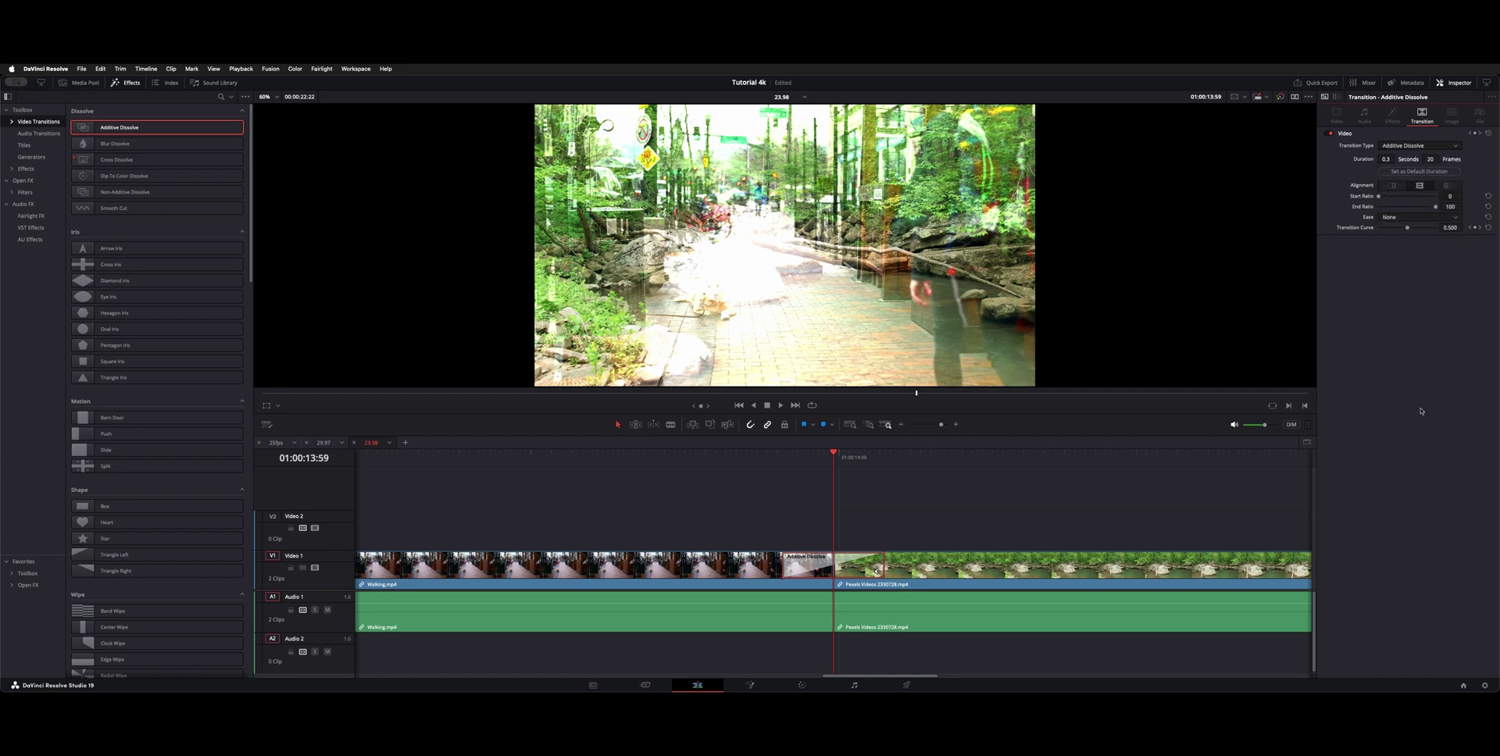
click(1394, 186)
click(1420, 186)
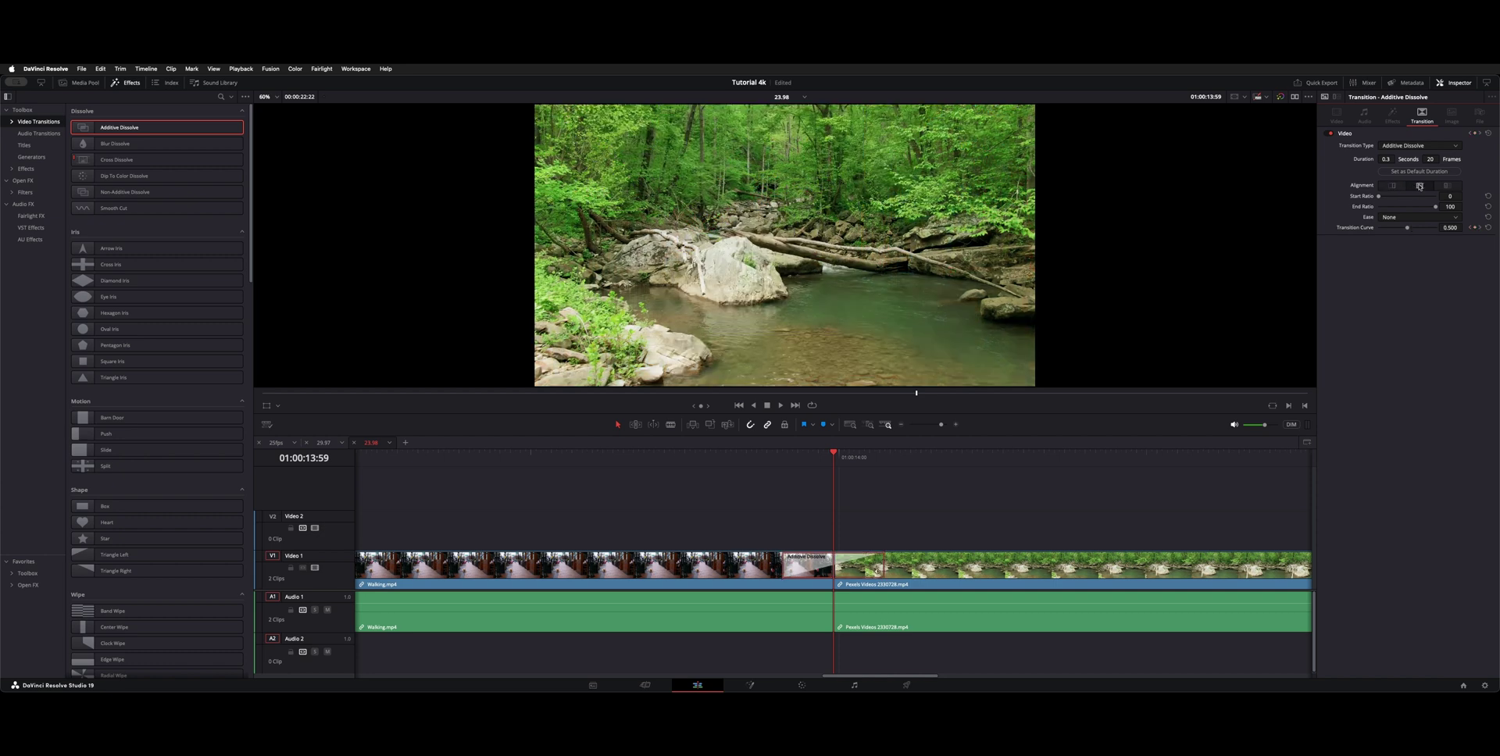
click(1455, 186)
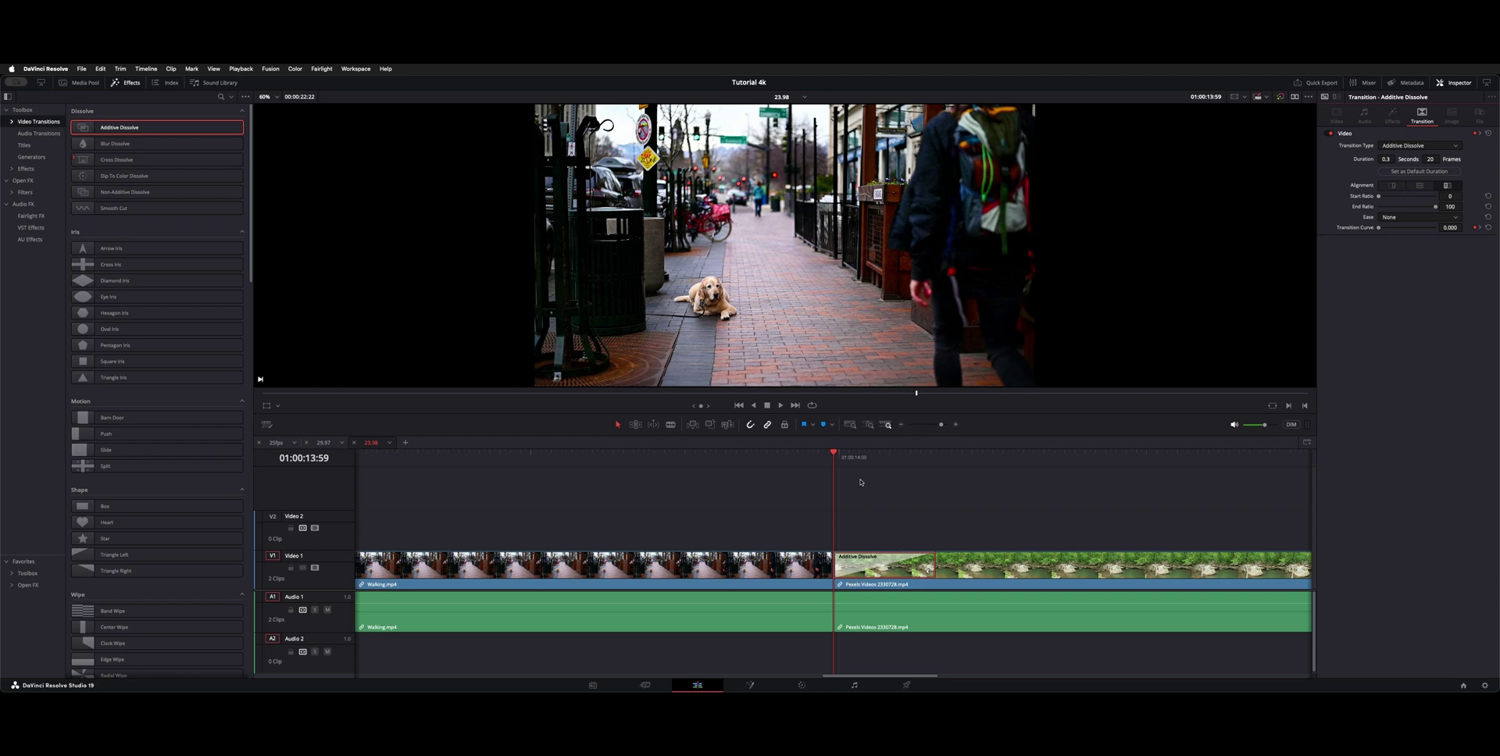
Centre the Additive Dissolve on the cut and raise its transition curve to about 0.359.
click(1420, 186)
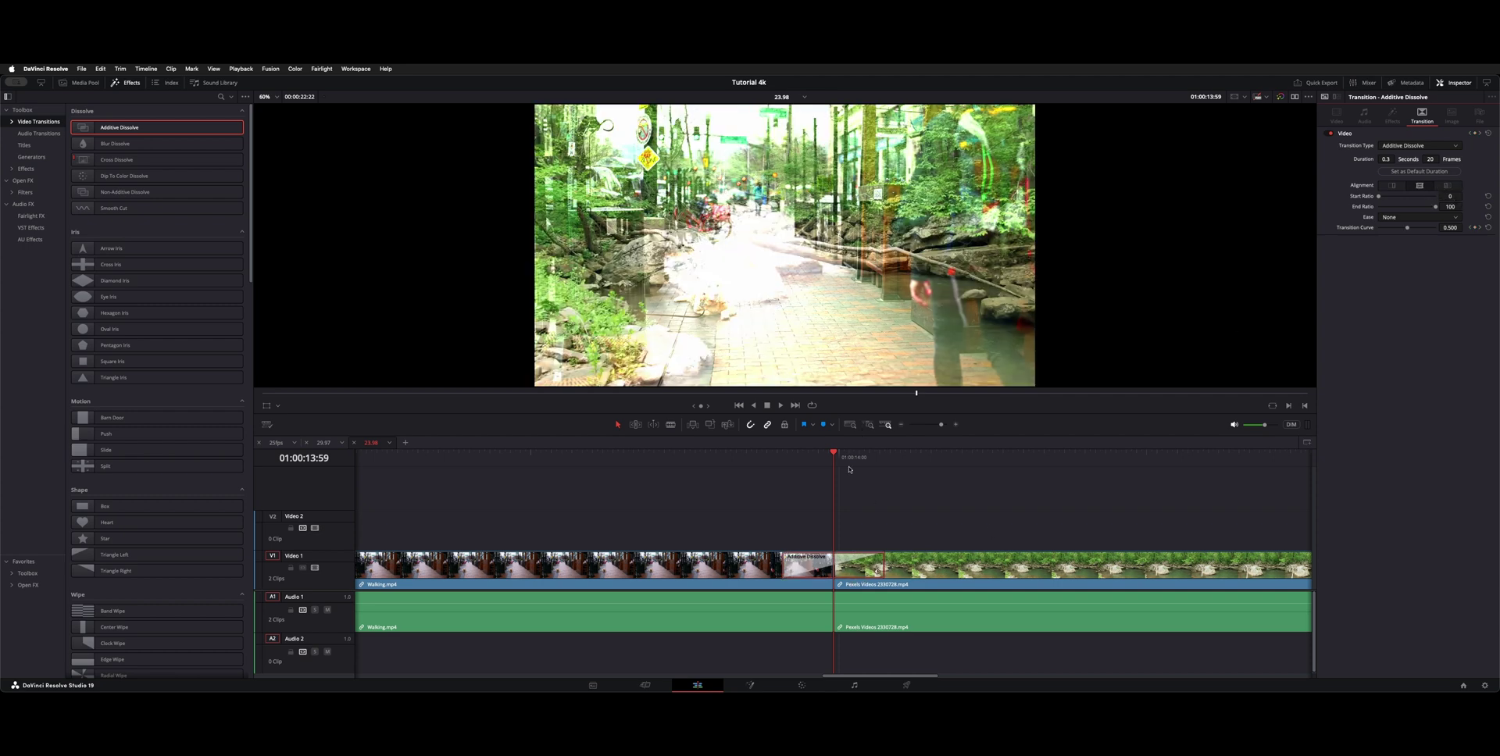
key(Left)
key(Left)
key(Left)
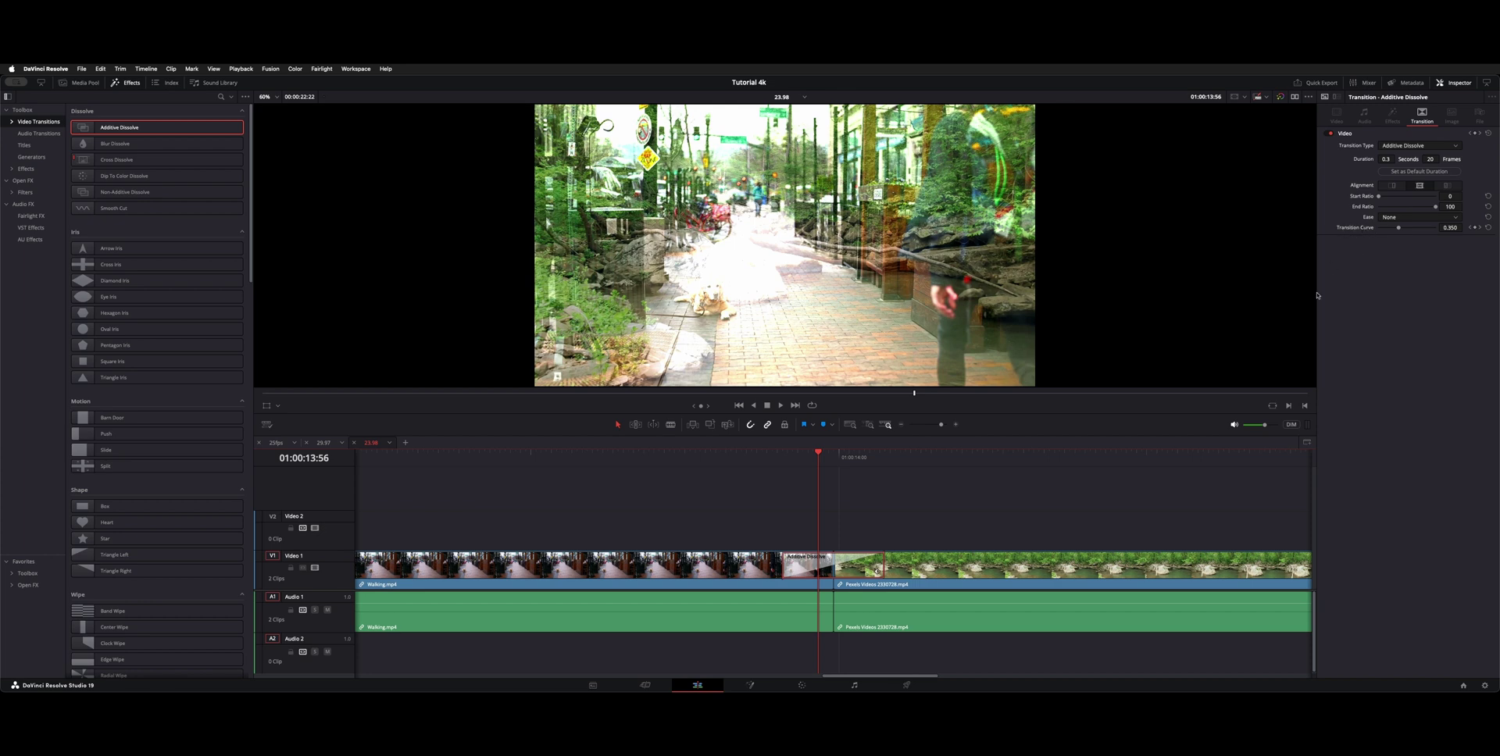
drag(830, 453, 784, 455)
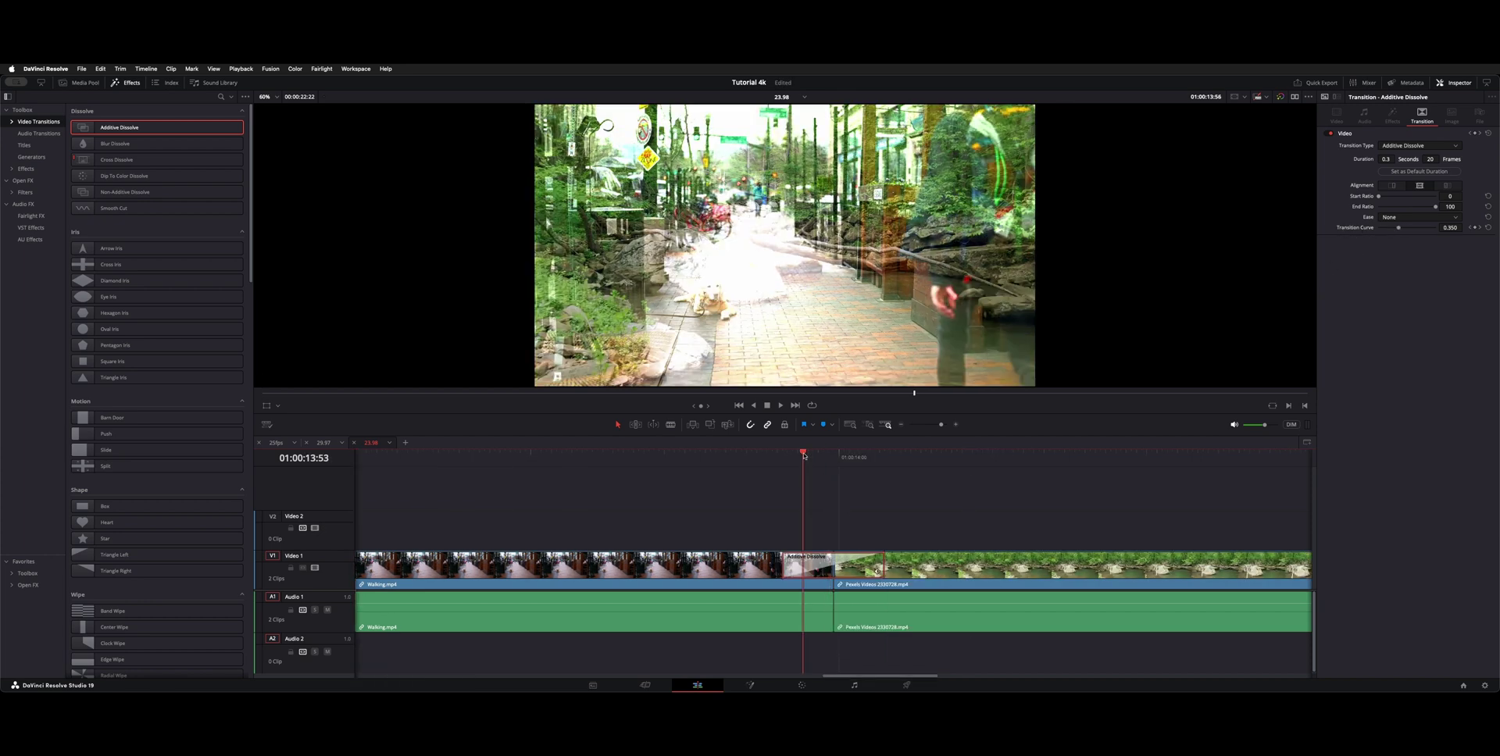
drag(1379, 227, 1399, 230)
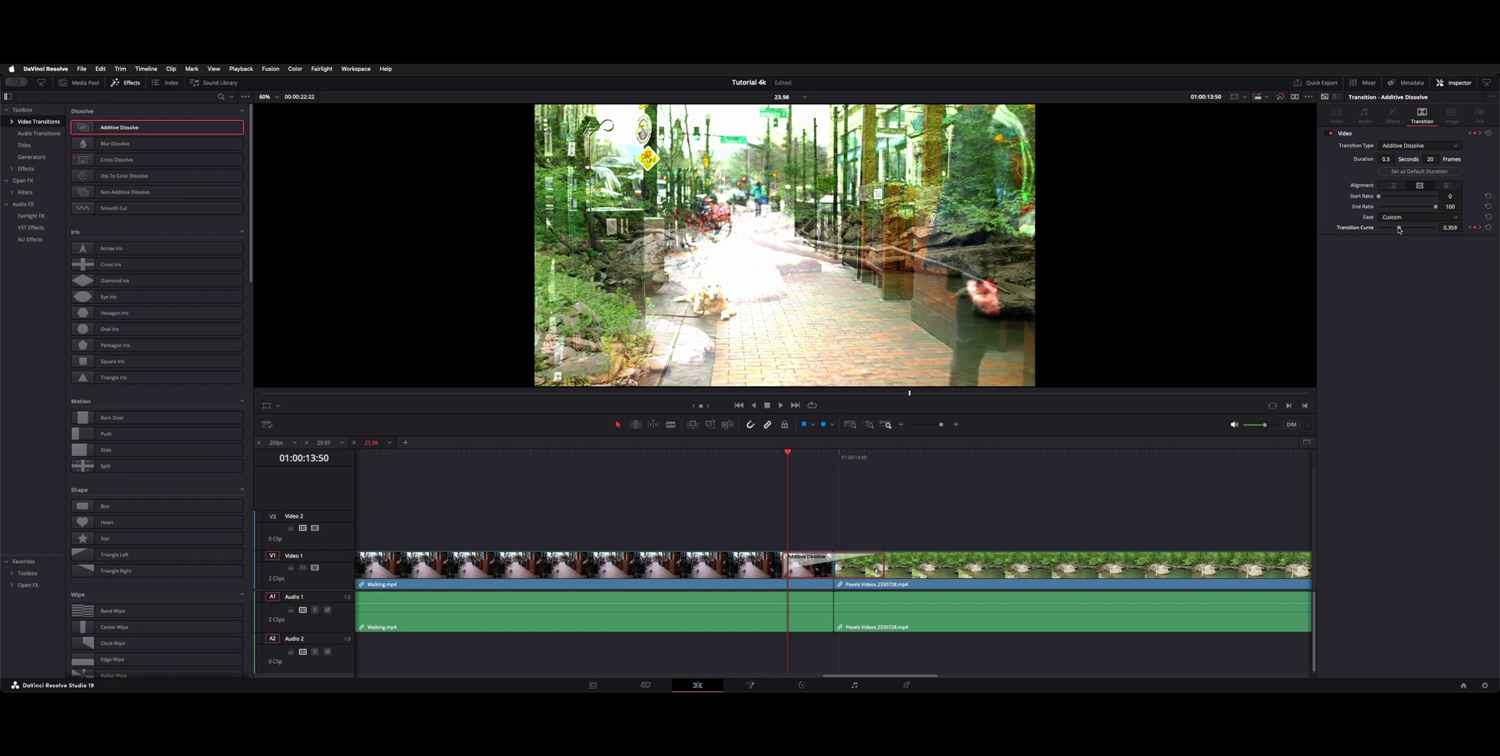
mouse_move(790, 457)
mouse_down()
mouse_move(858, 457)
mouse_move(834, 460)
mouse_up()
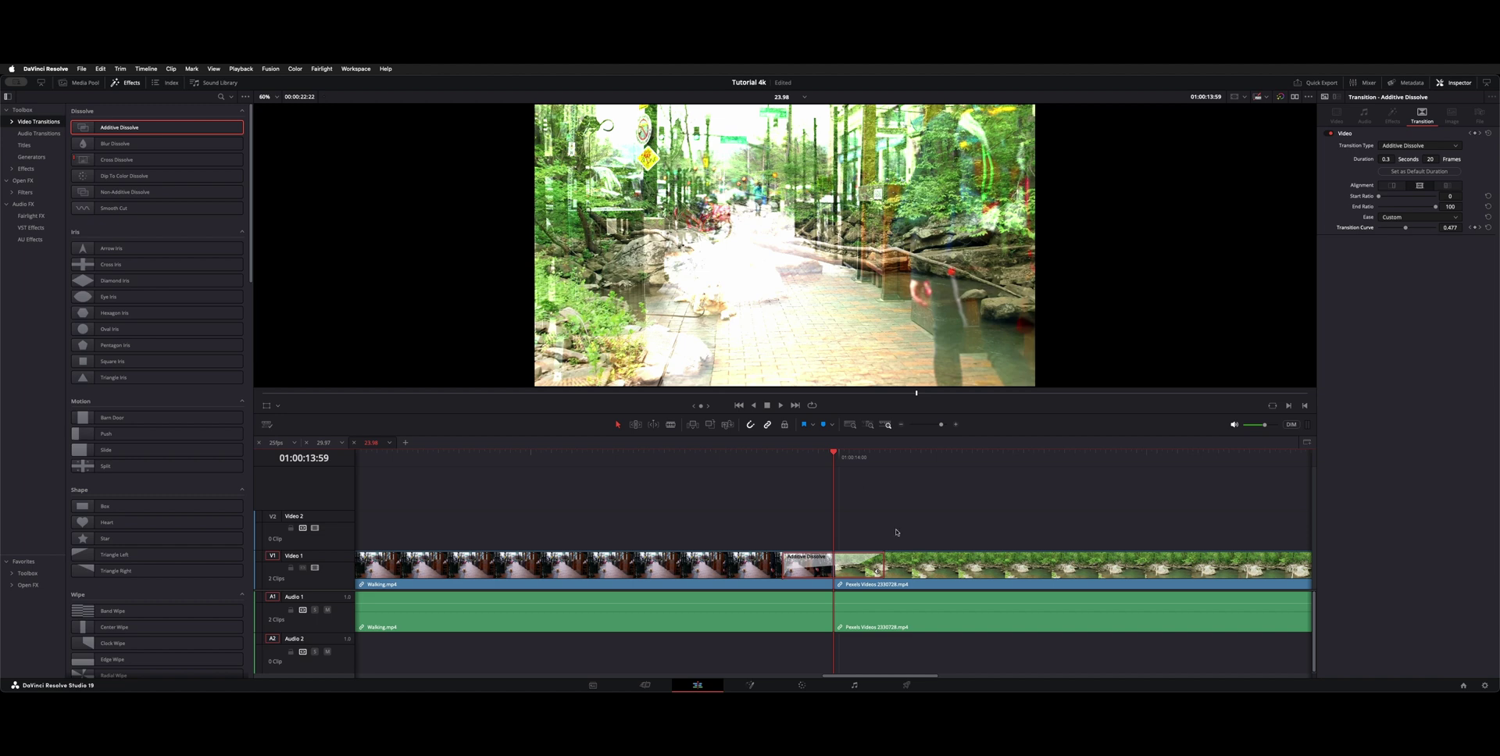
Ease the dissolve's curve keyframe down to 0.440 in its keyframe lane.
click(877, 570)
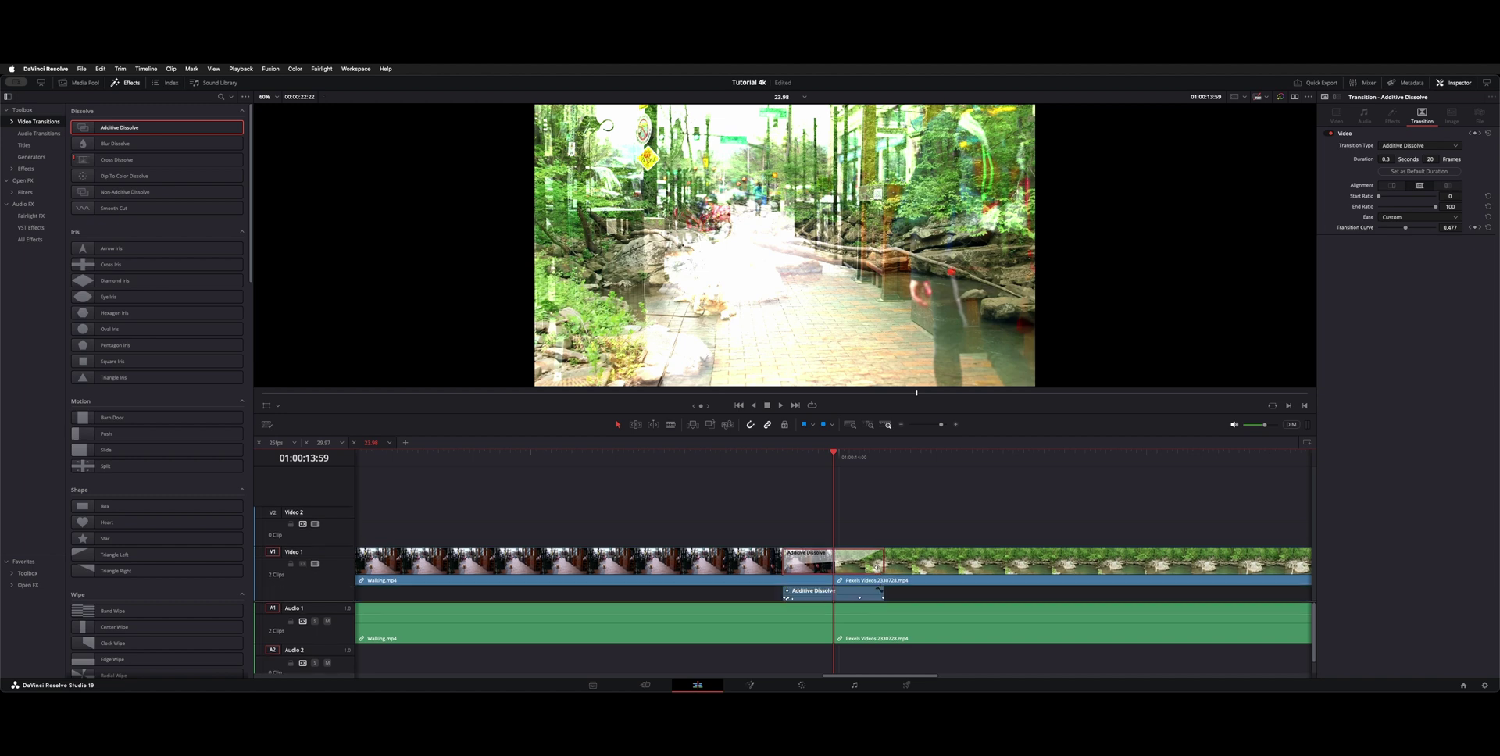
drag(793, 598, 813, 596)
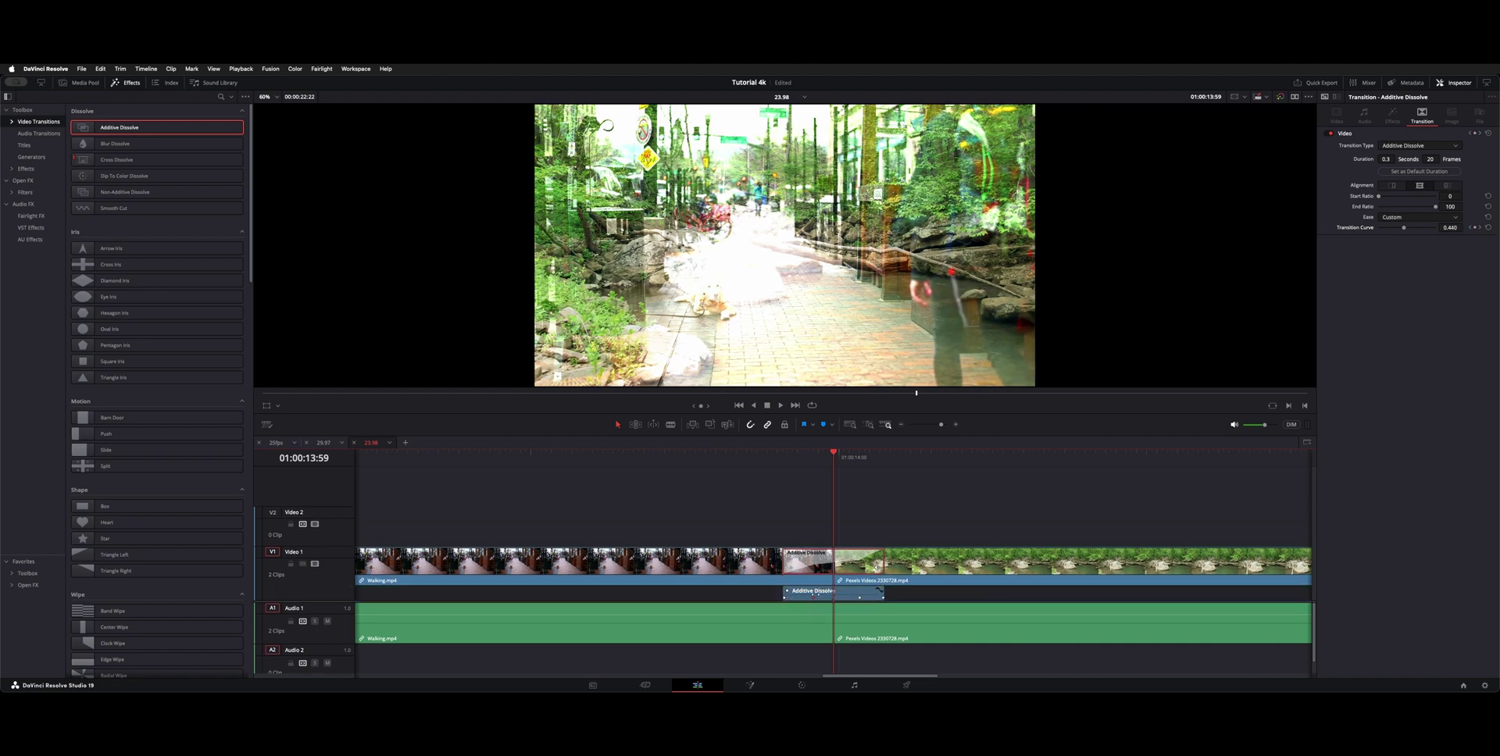
drag(787, 592, 805, 595)
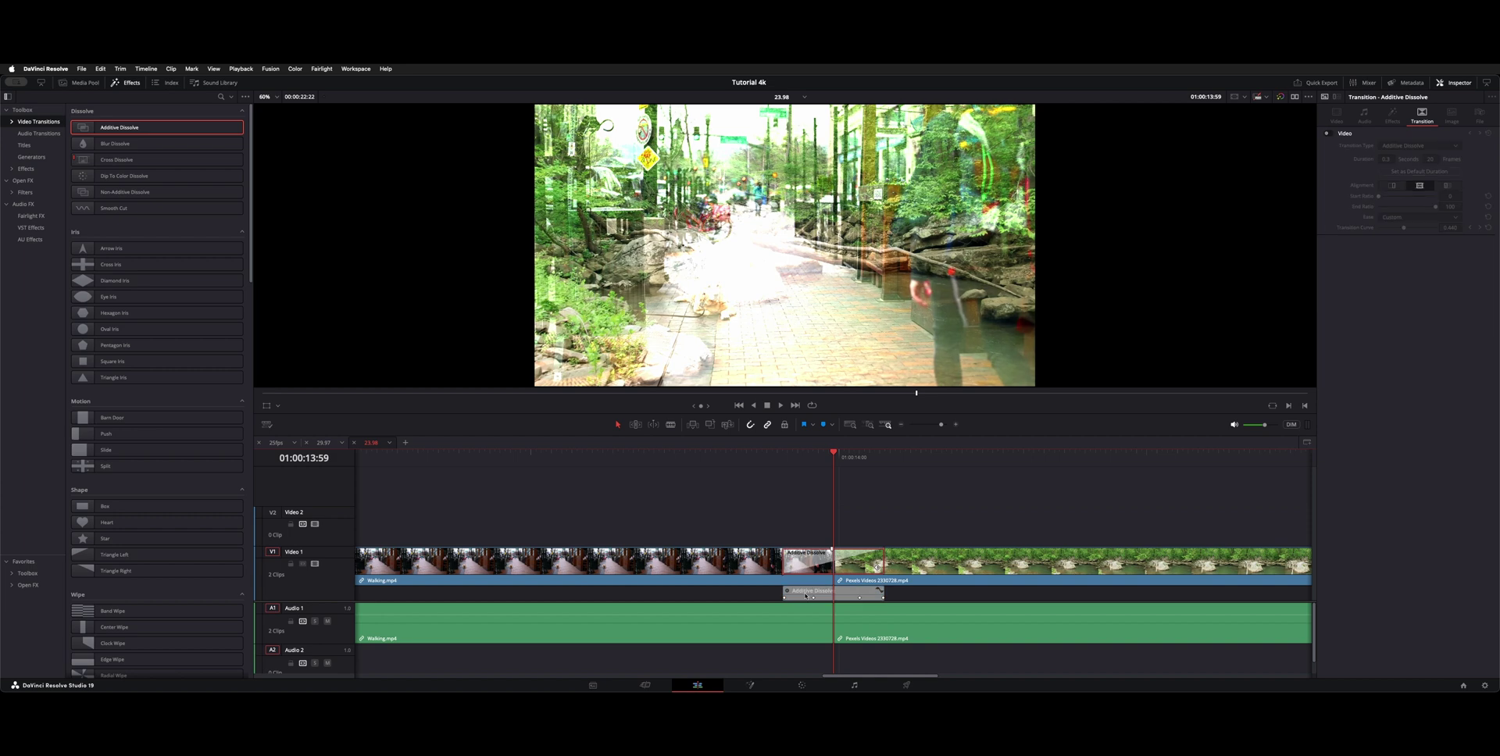
click(856, 556)
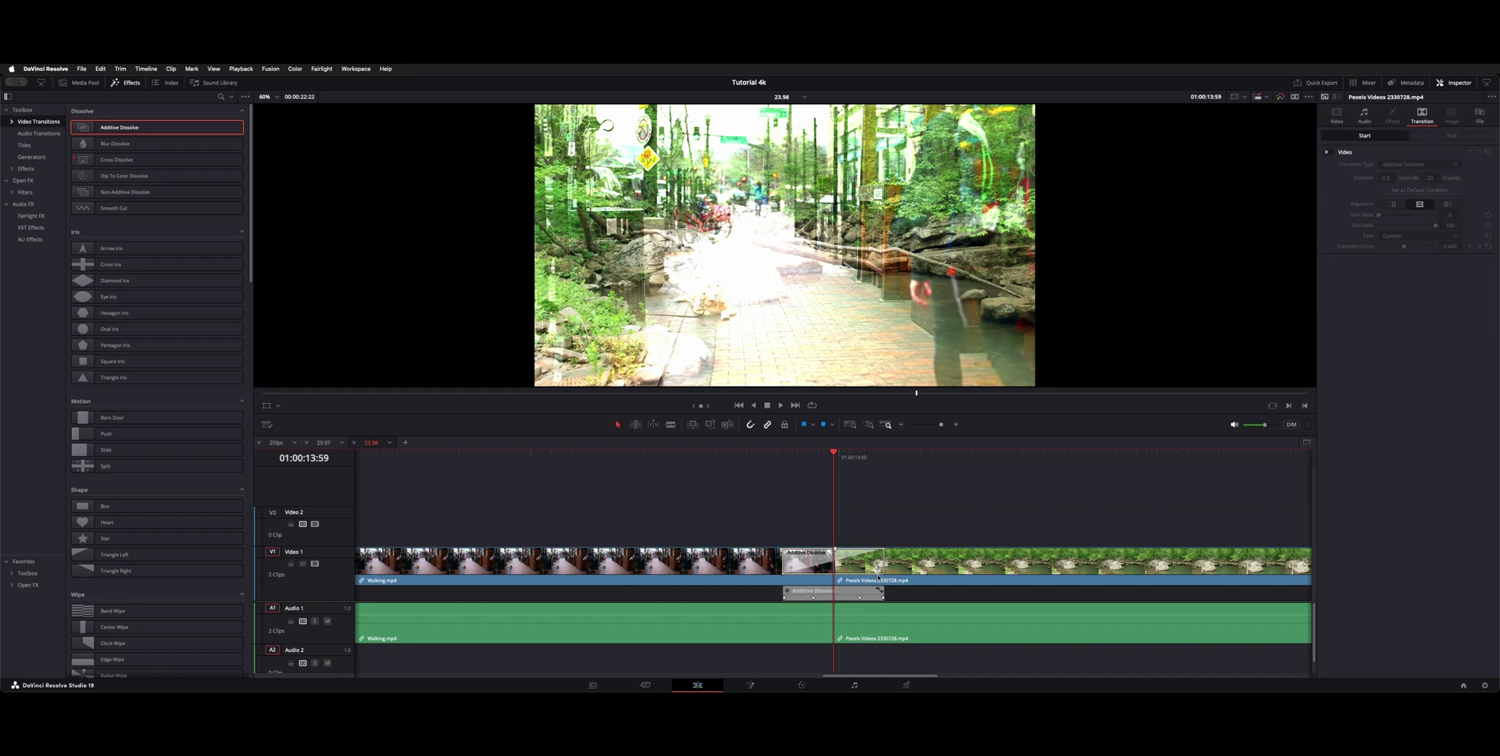
click(877, 568)
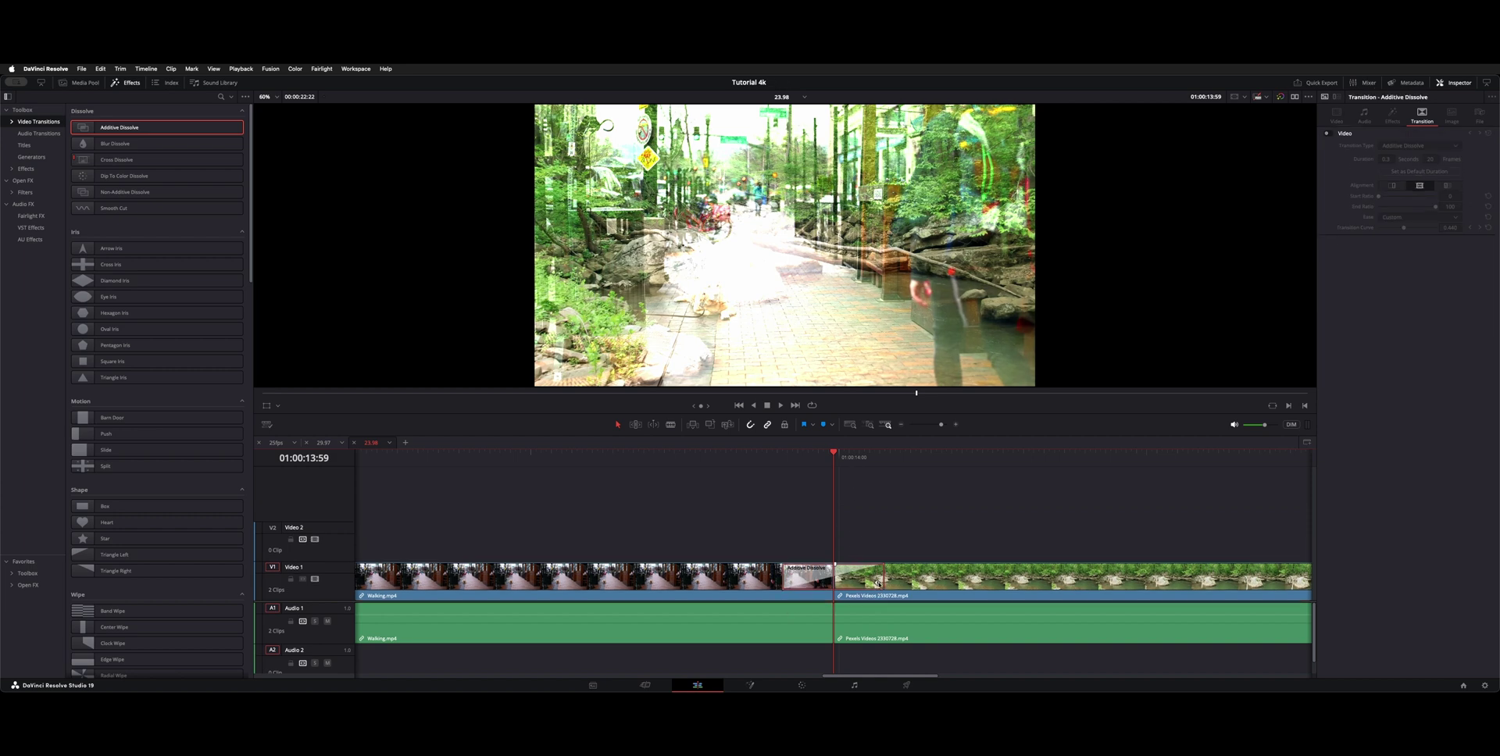
Add Additive Dissolves to all selected edit points and clips: start, cut and end.
click(842, 601)
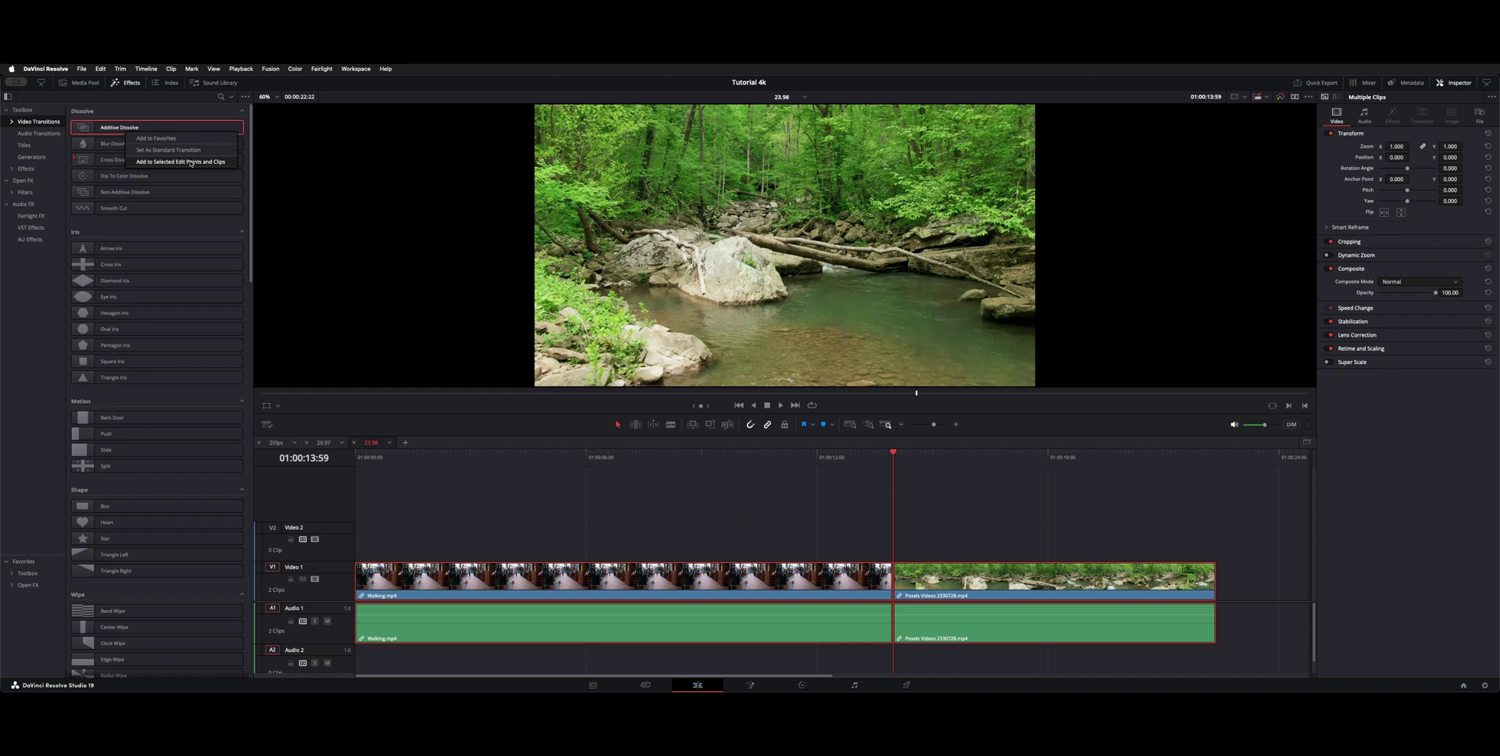
click(190, 162)
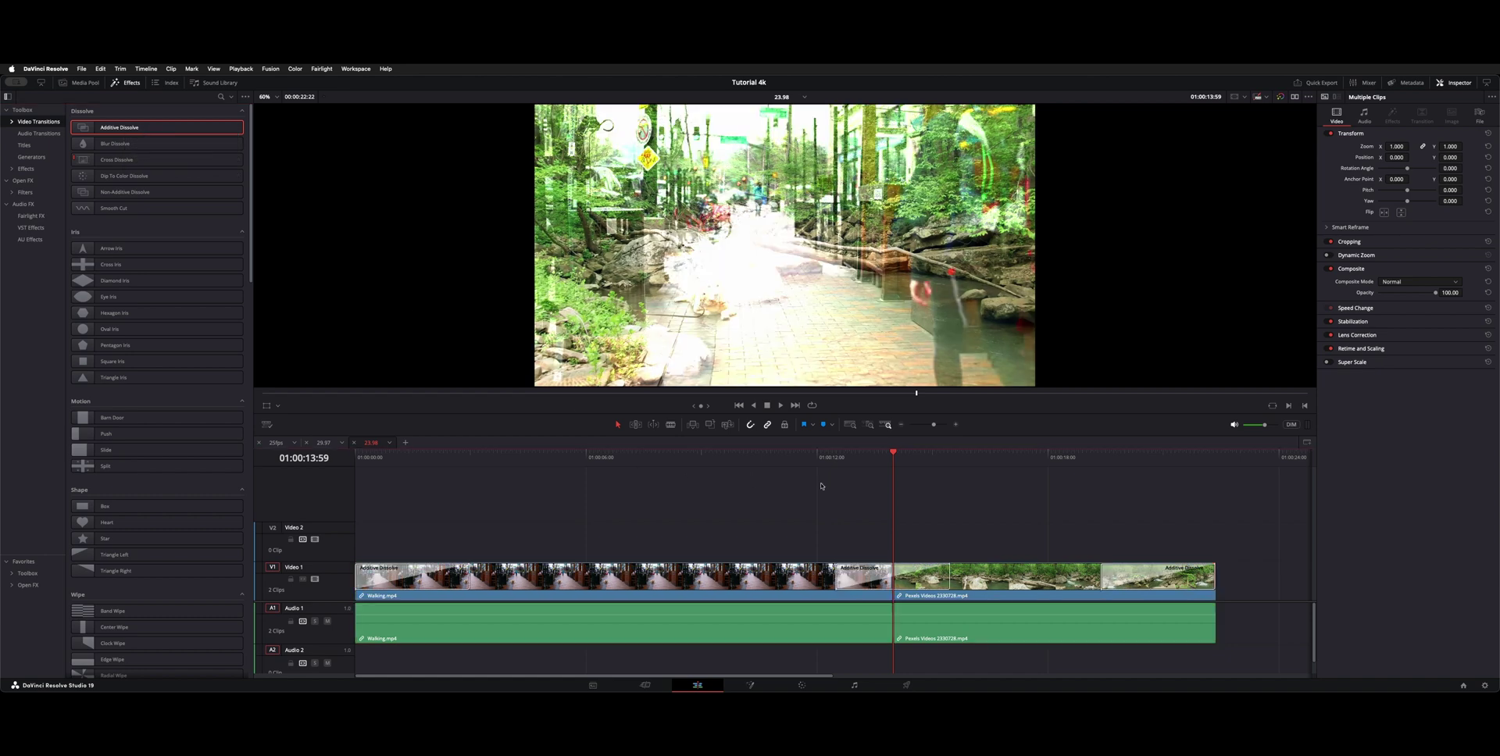
drag(887, 454, 881, 455)
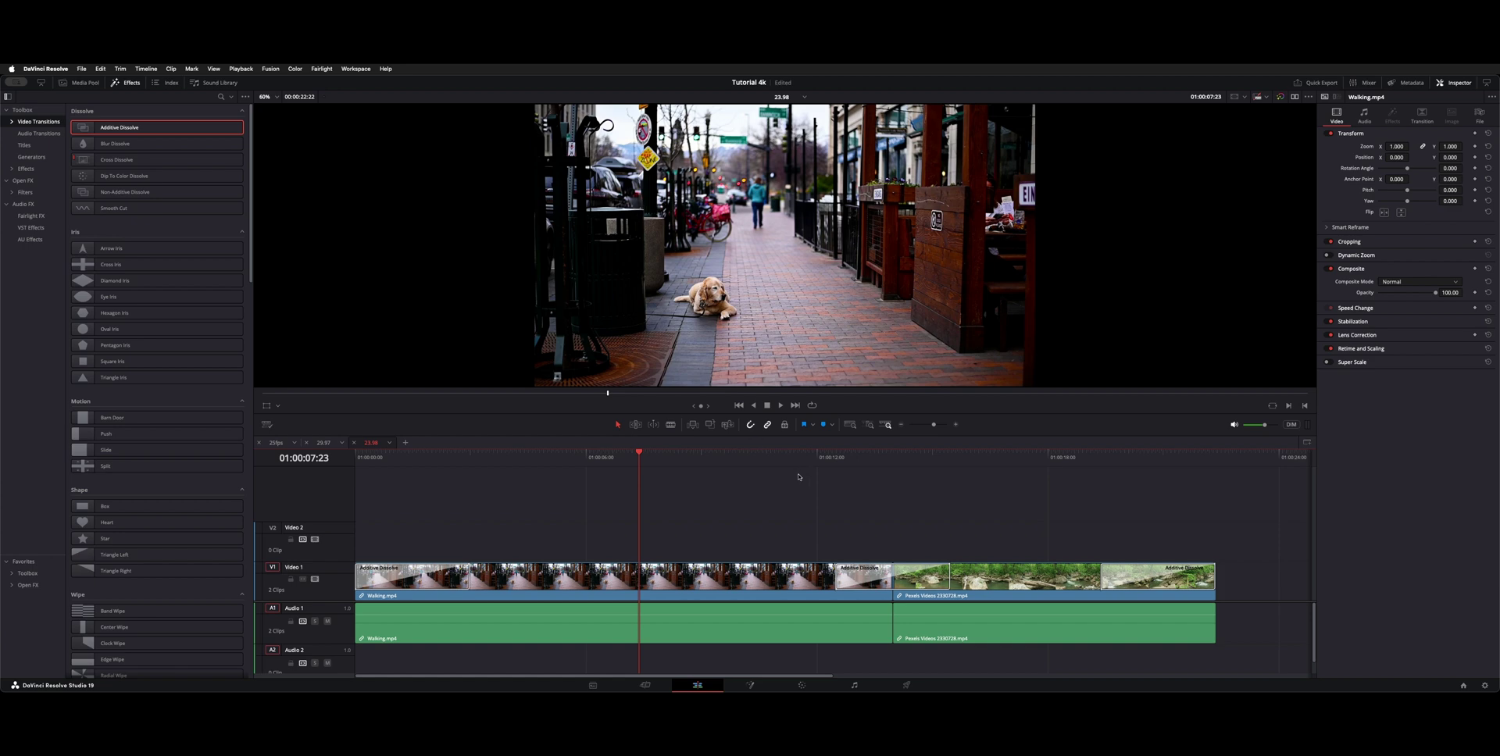
Select the three Additive Dissolves on Video 1 and delete them.
key(super+a)
click(844, 545)
click(453, 579)
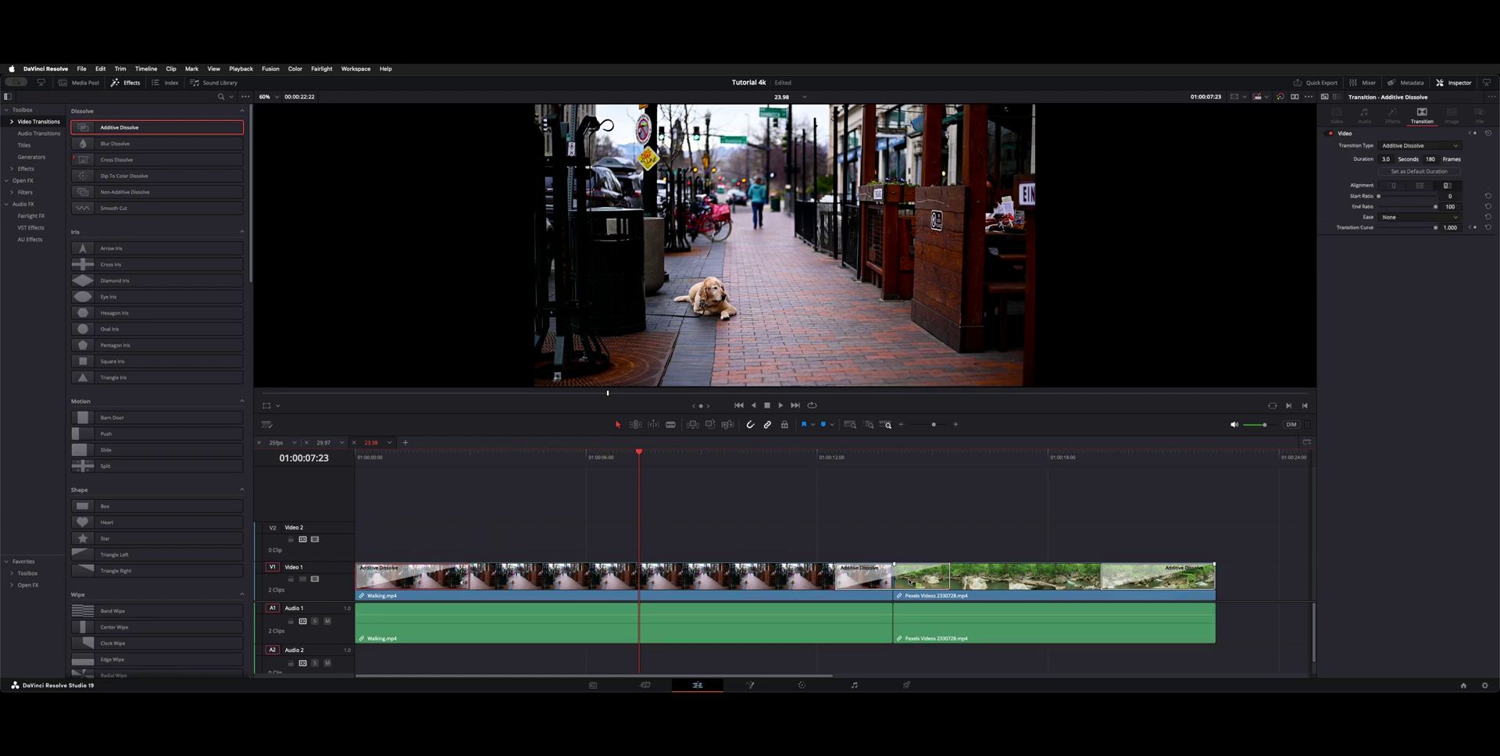
click(911, 583)
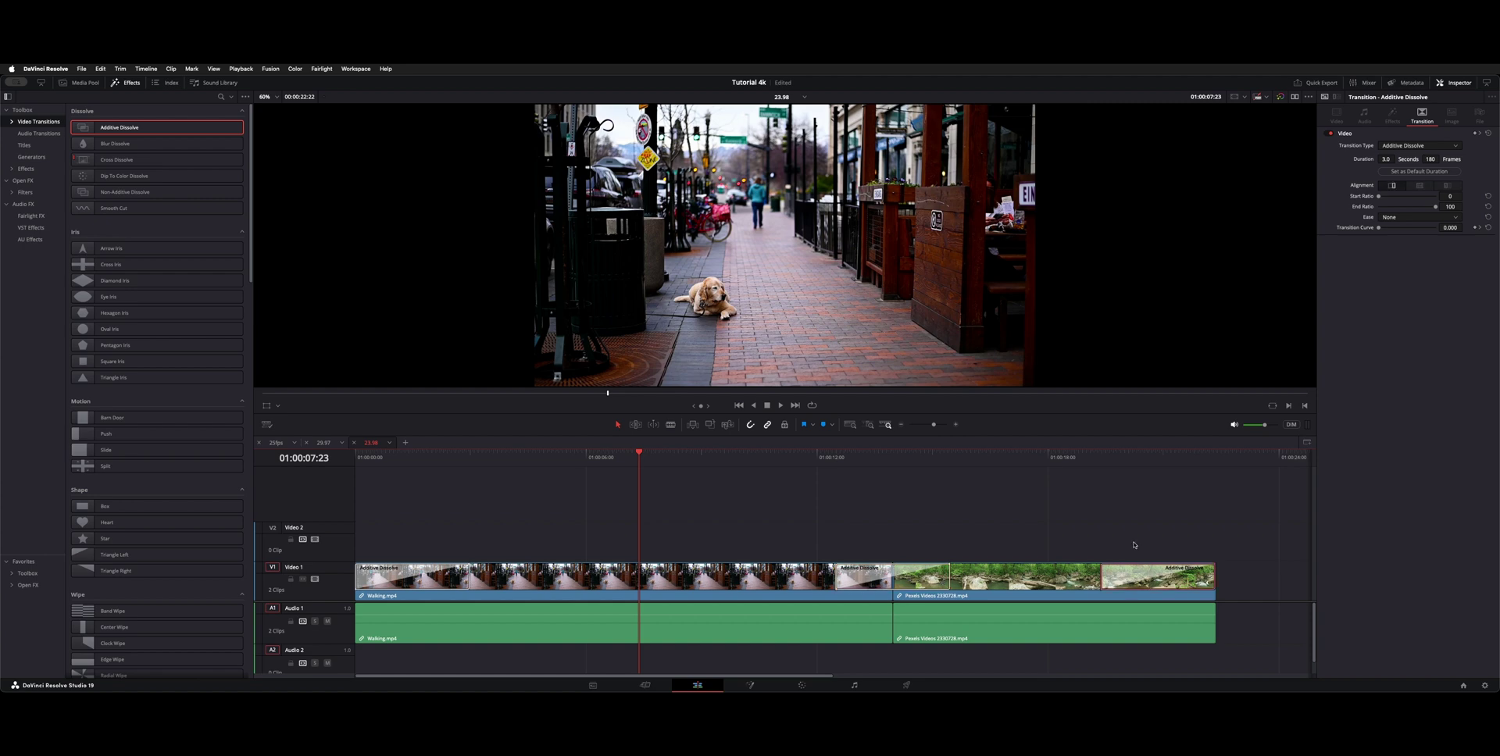
click(984, 499)
click(917, 455)
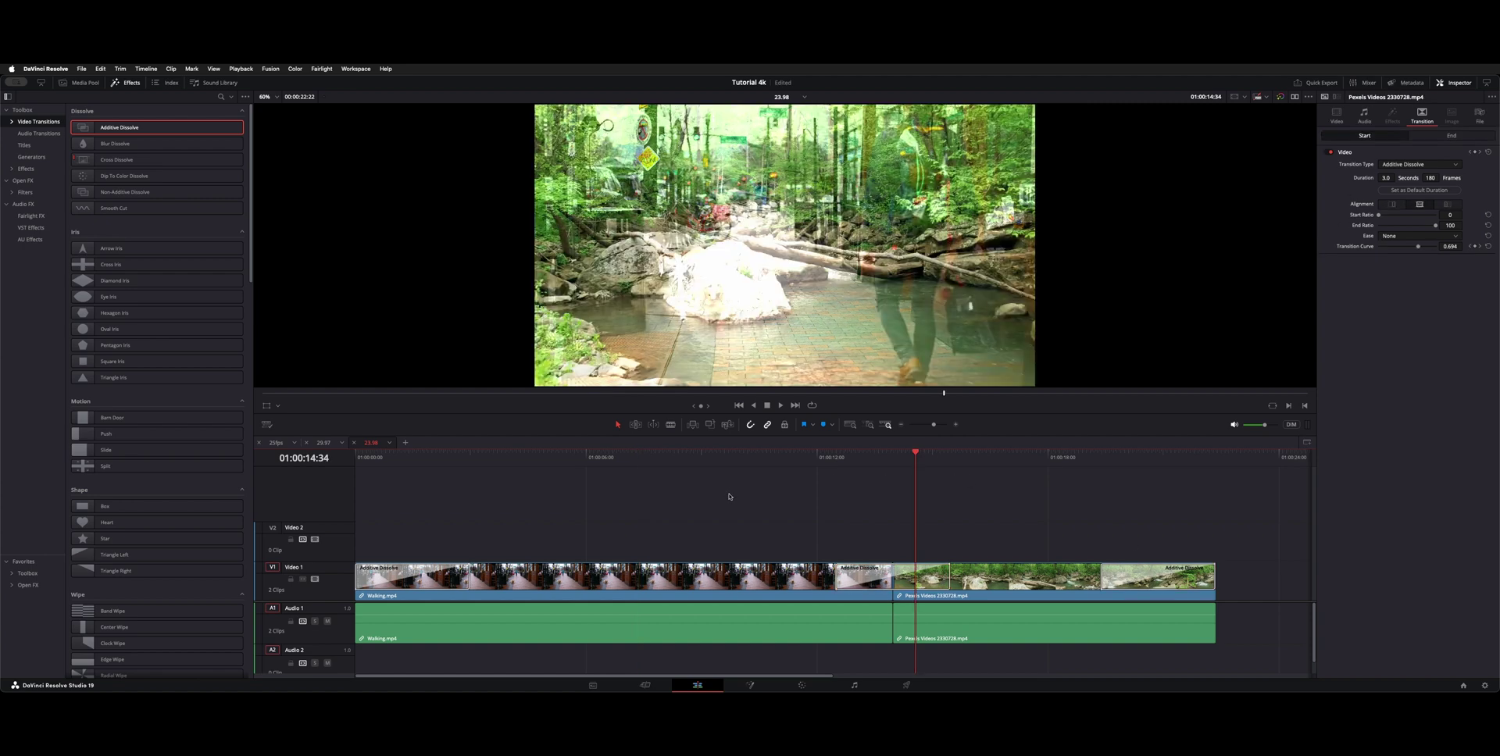
key(ctrl+a)
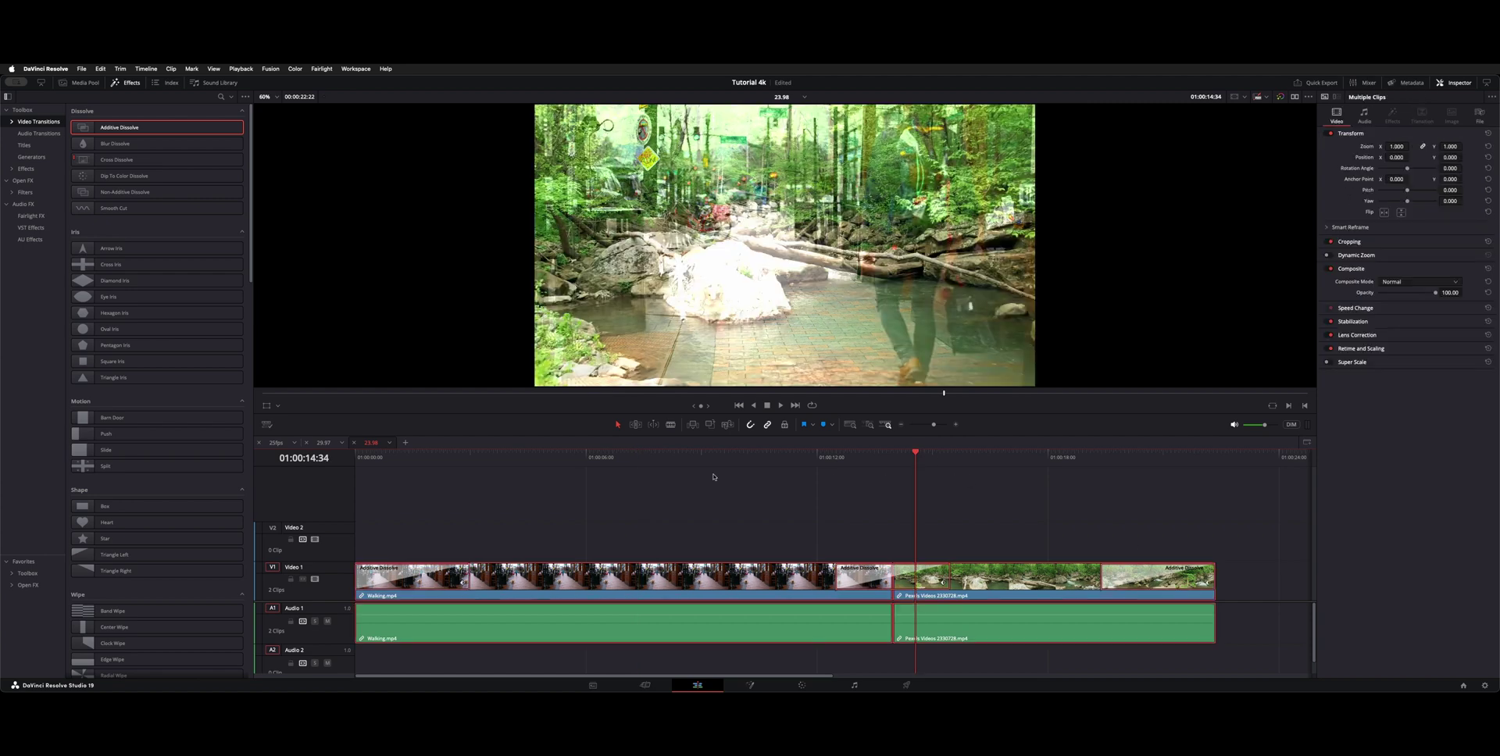
drag(119, 127, 400, 582)
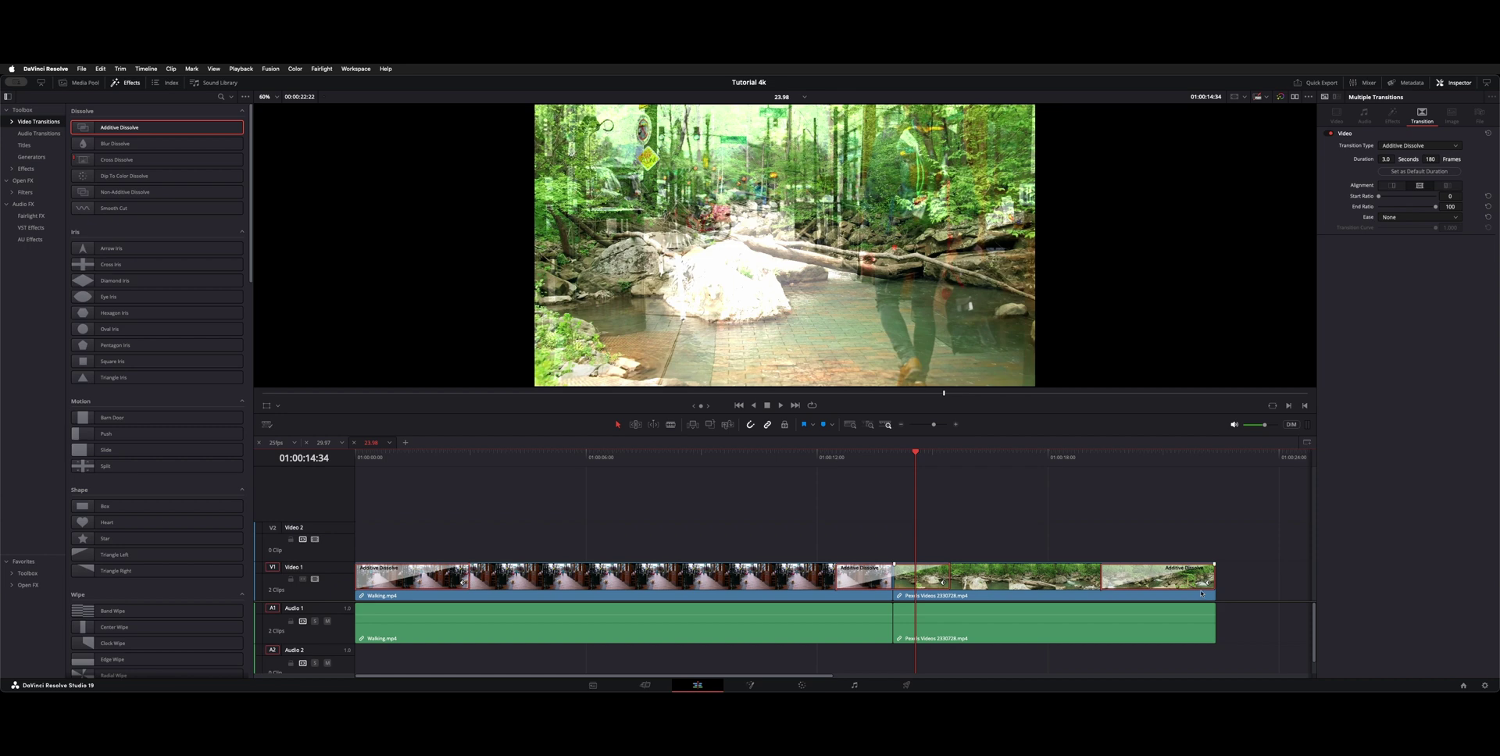
key(Delete)
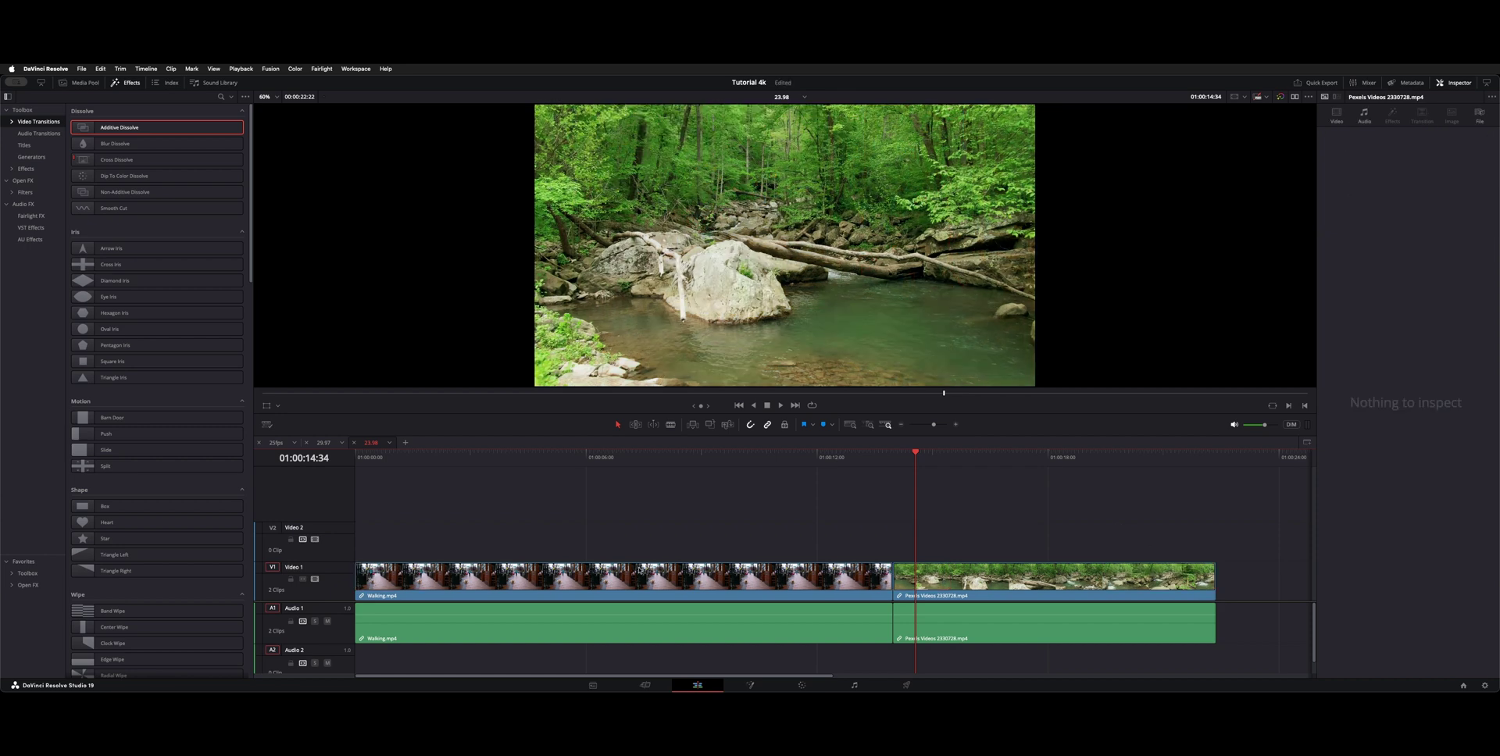
click(829, 454)
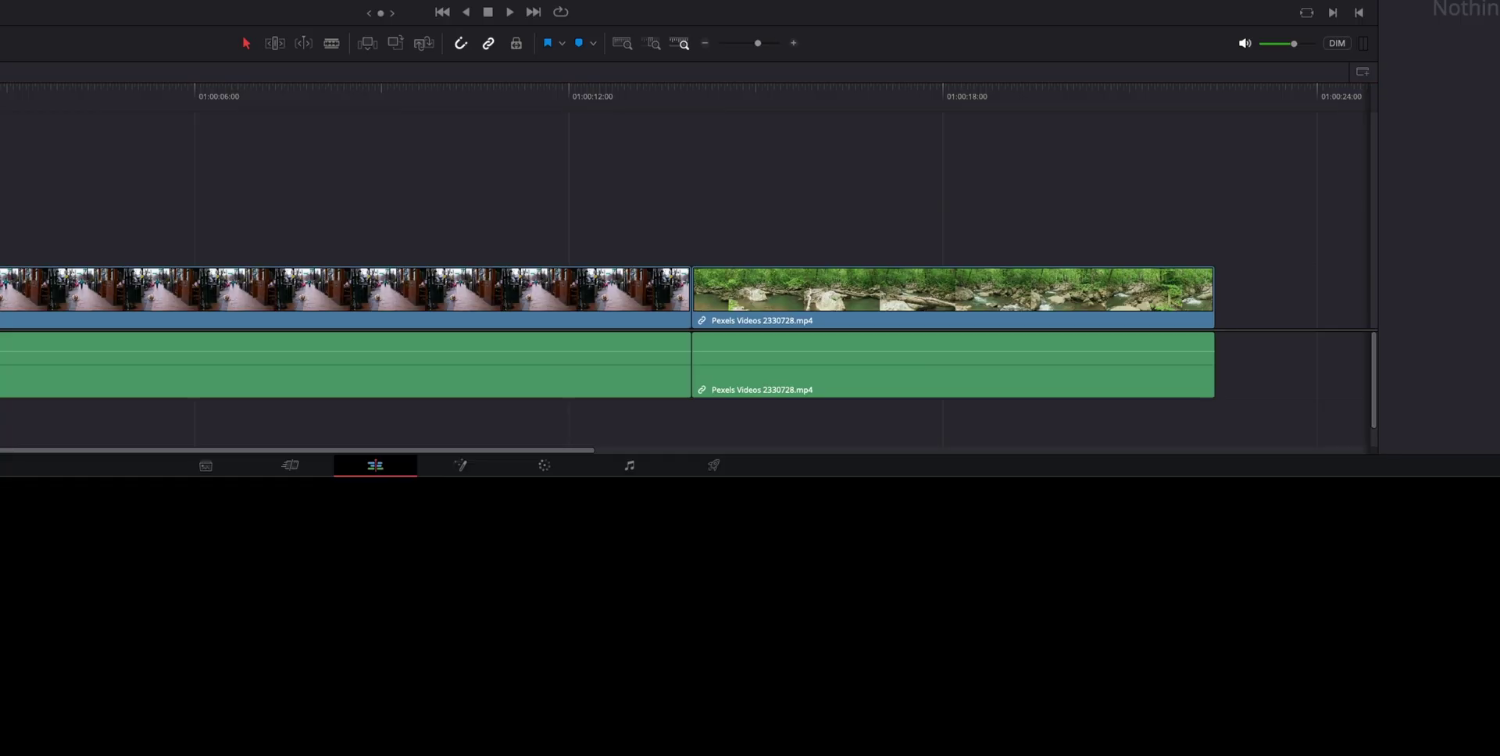
Save the dissolve at the cut as a transition preset named 'Test'.
right_click(667, 293)
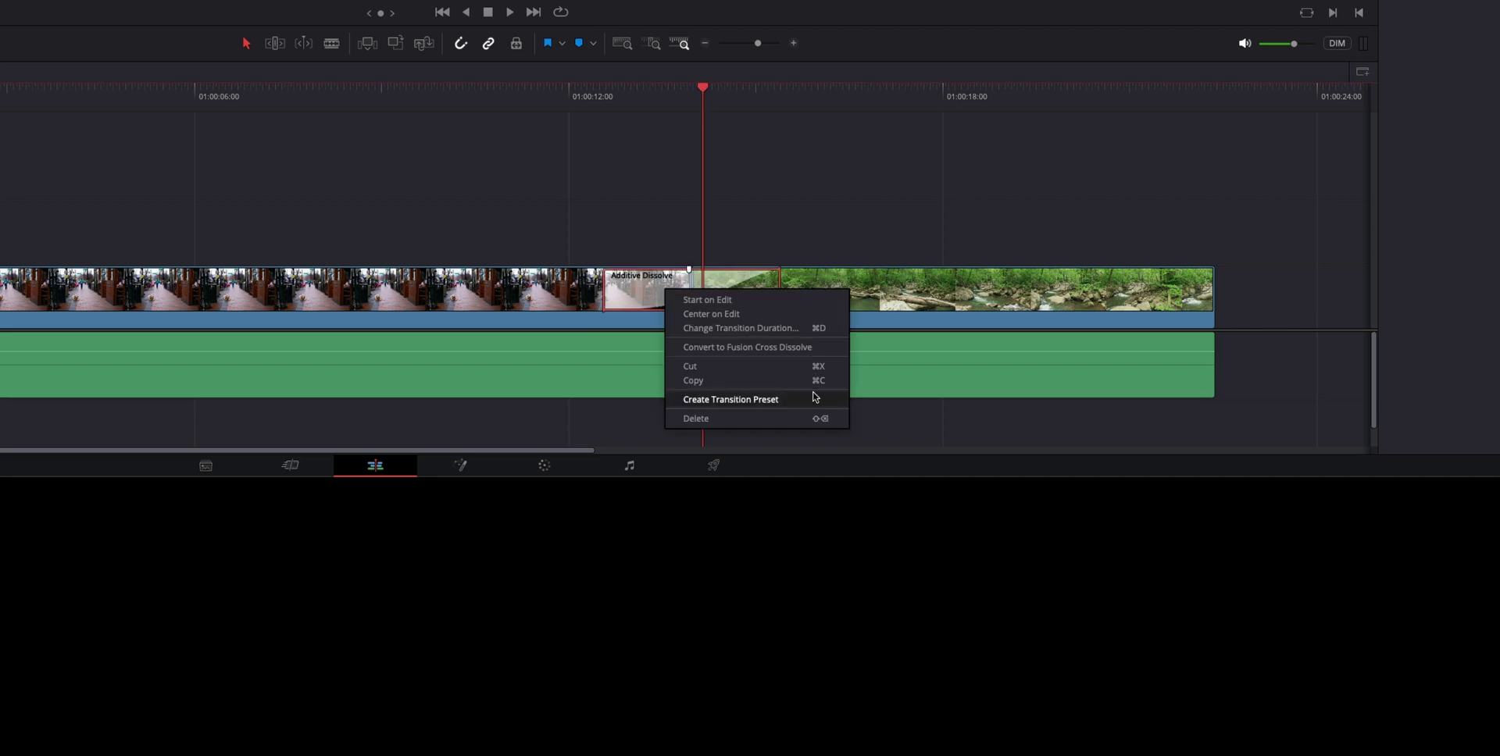
click(730, 400)
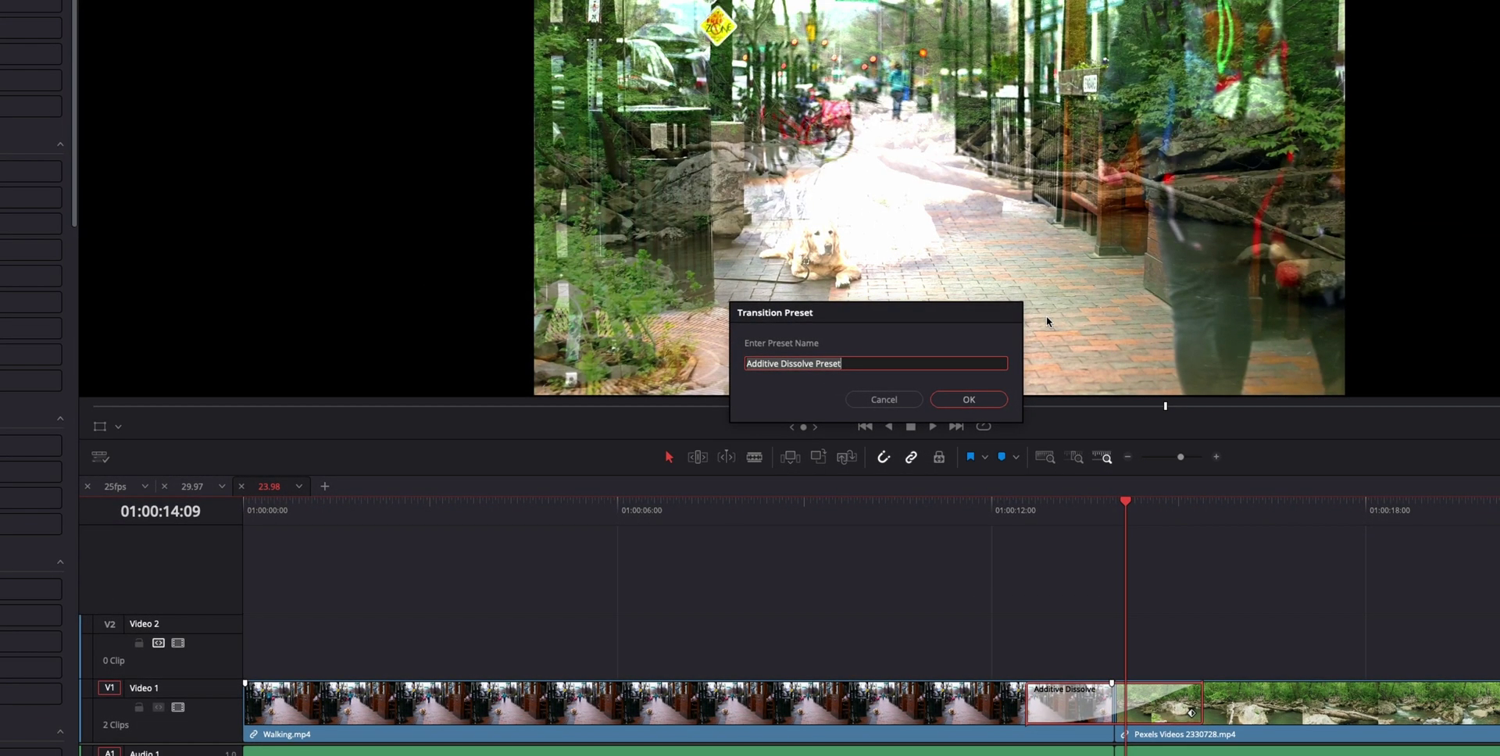
text(Test)
key(Return)
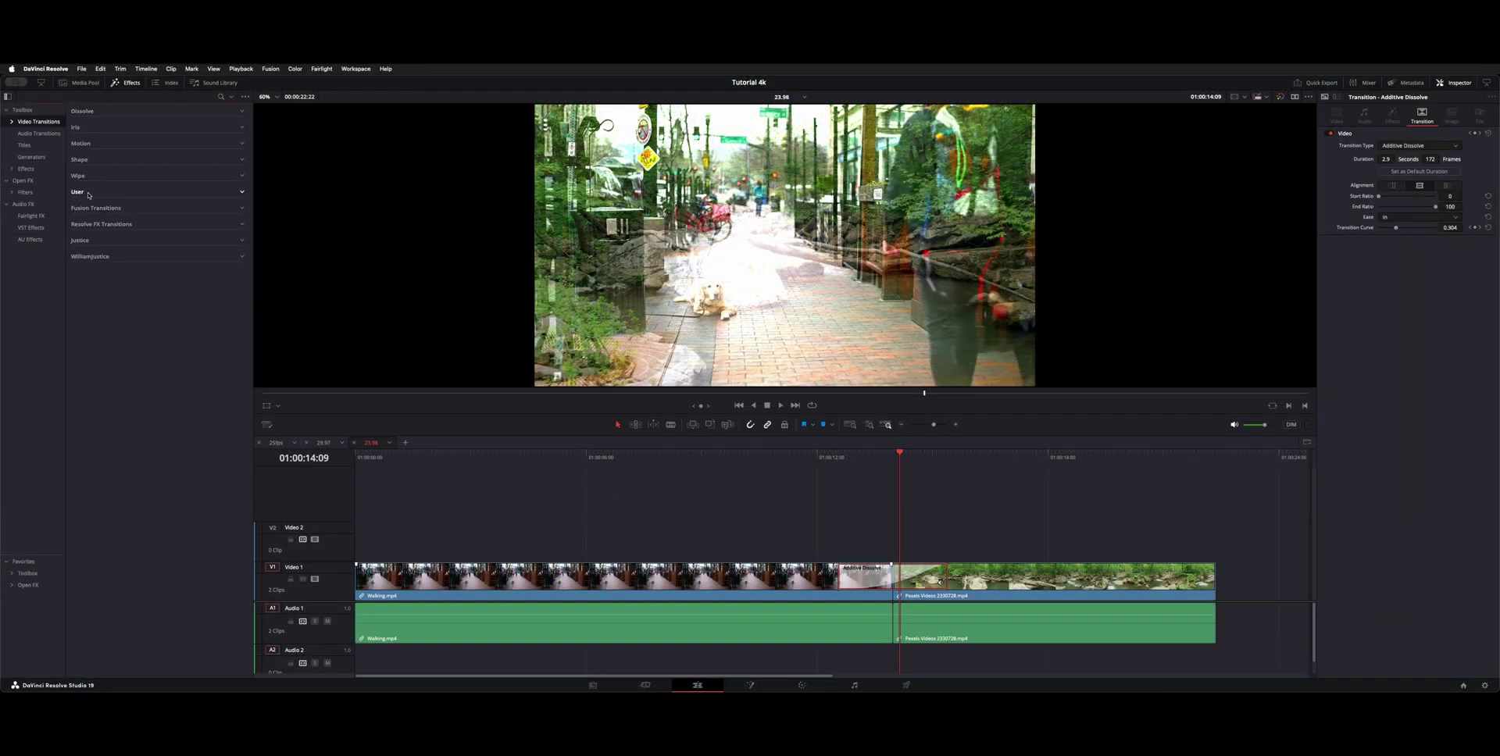
Delete the New AD preset from User transitions and remove the dissolve from the timeline.
click(243, 193)
click(135, 342)
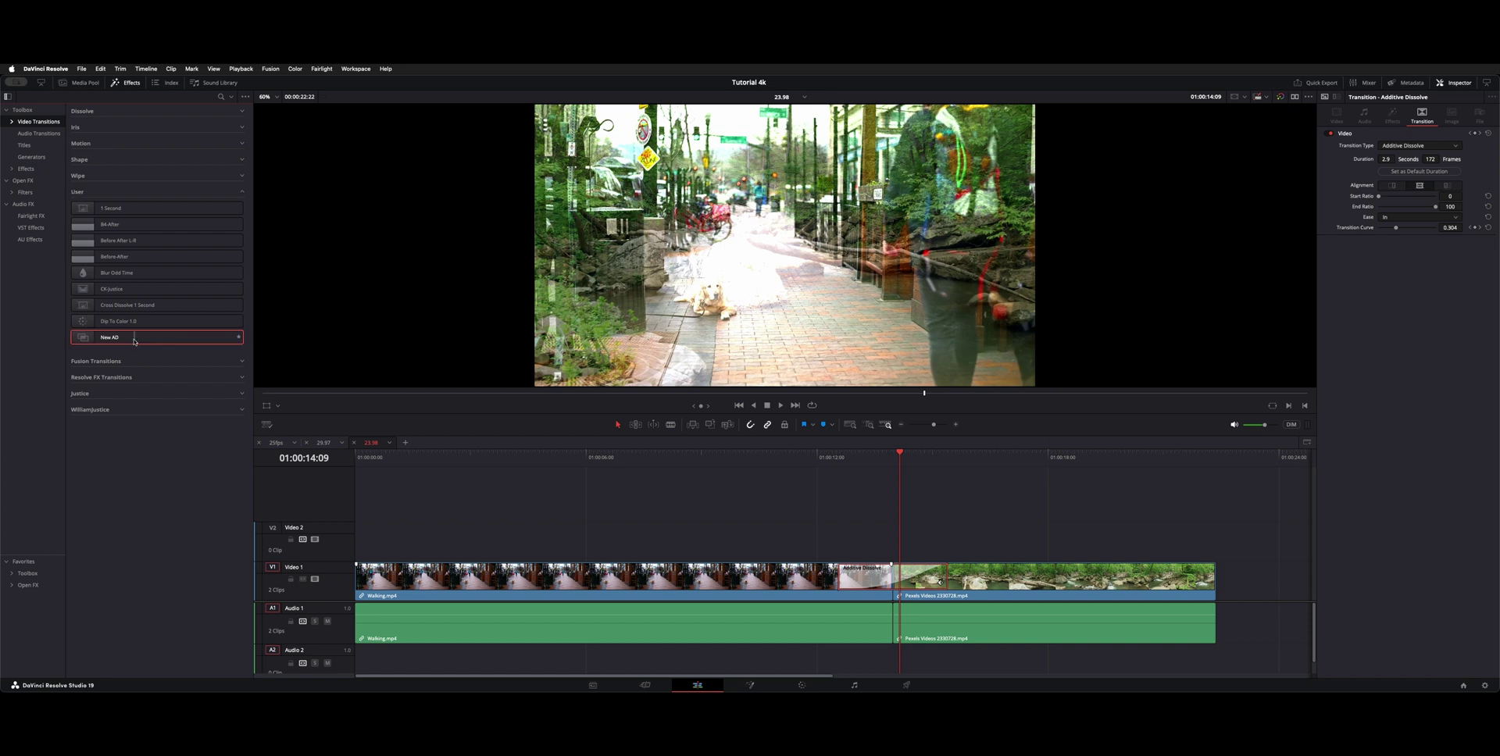
right_click(135, 342)
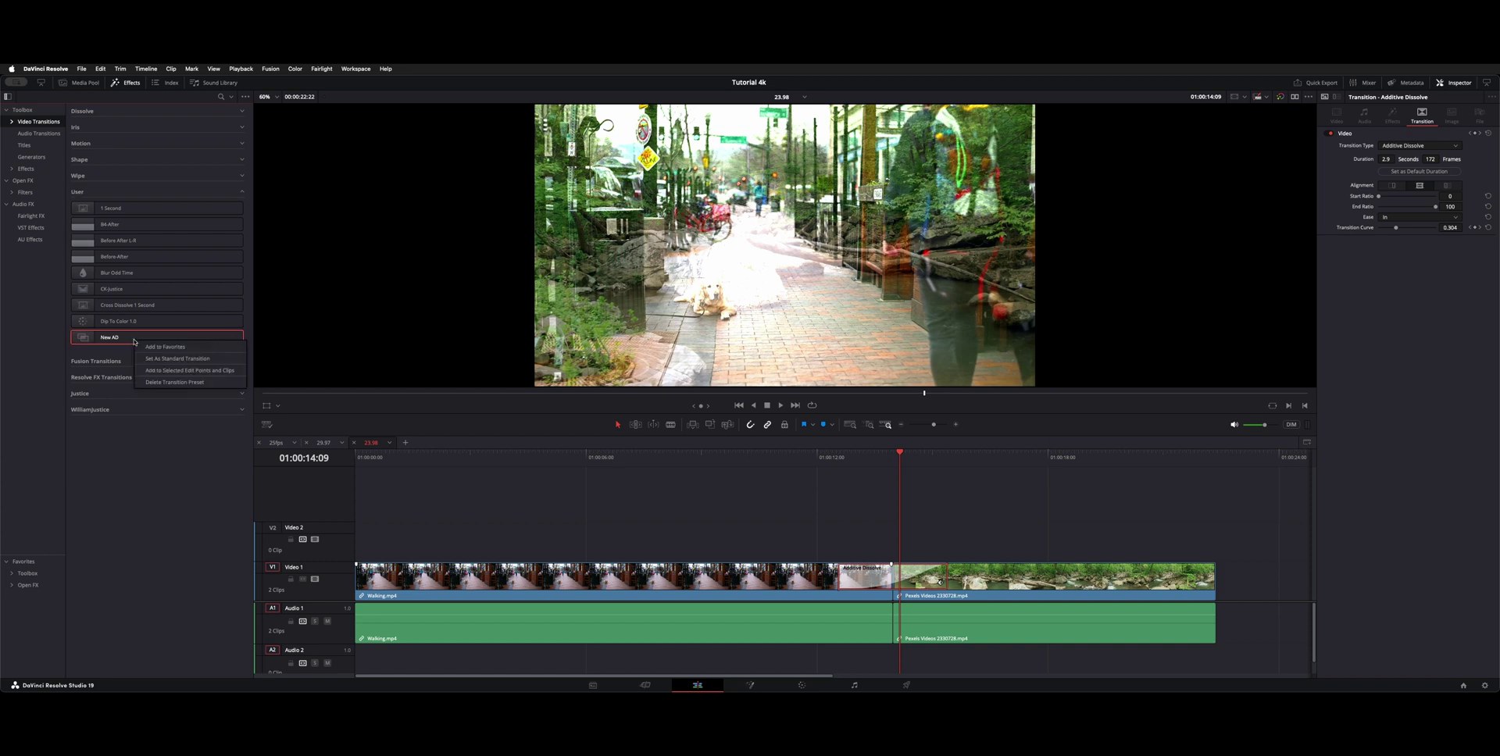
click(221, 383)
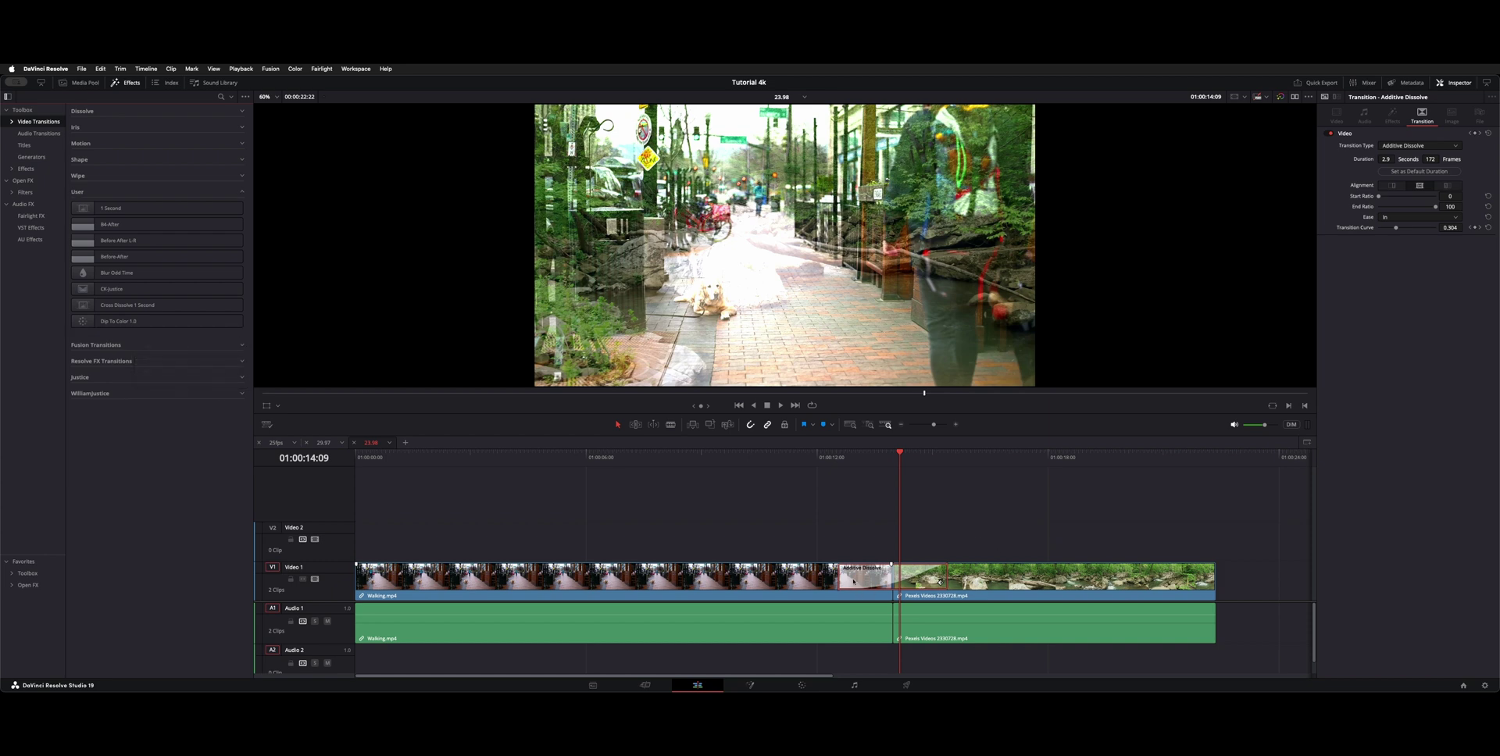
key(Delete)
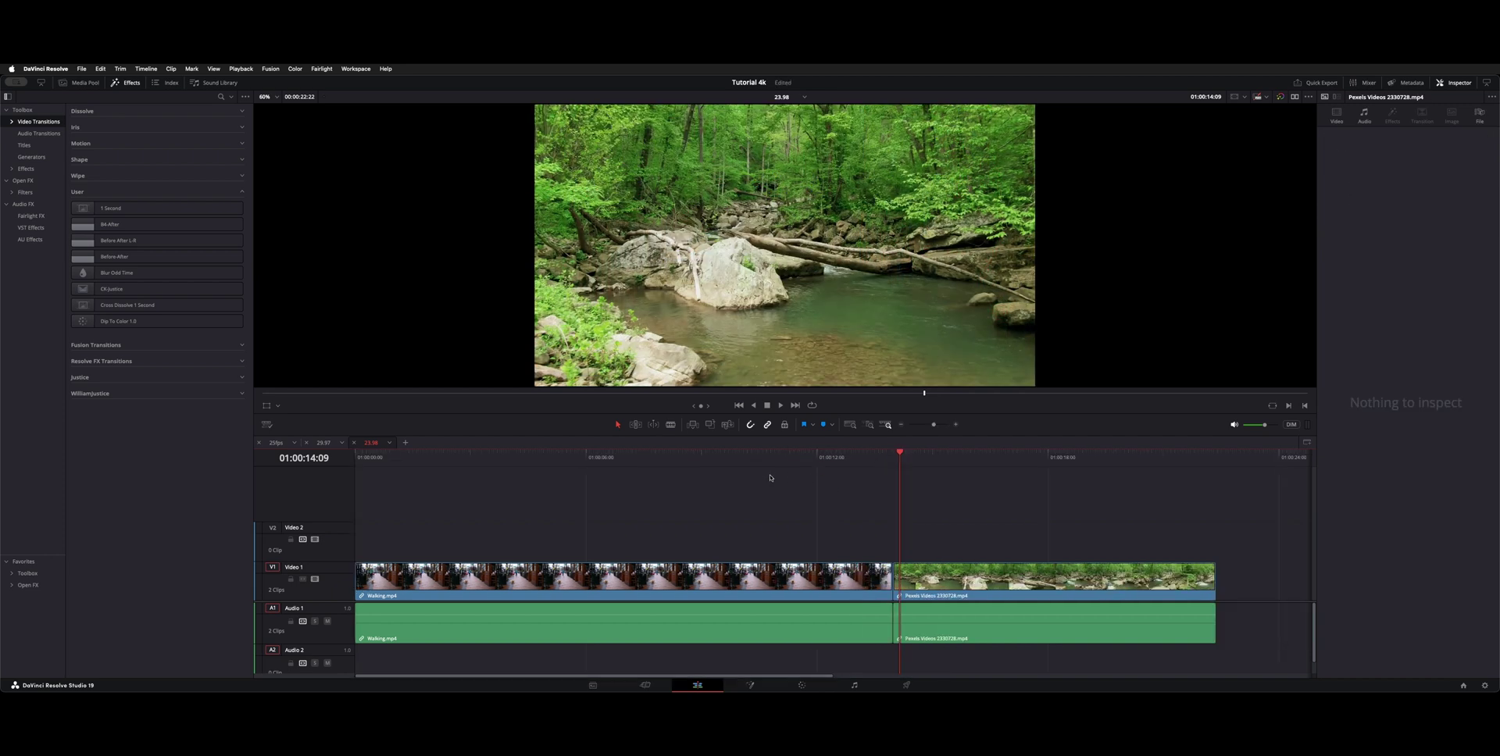
Save the project, then apply a Blur Dissolve from the Dissolve group to the walking-to-forest edit point.
key(ctrl+s)
drag(899, 452, 884, 452)
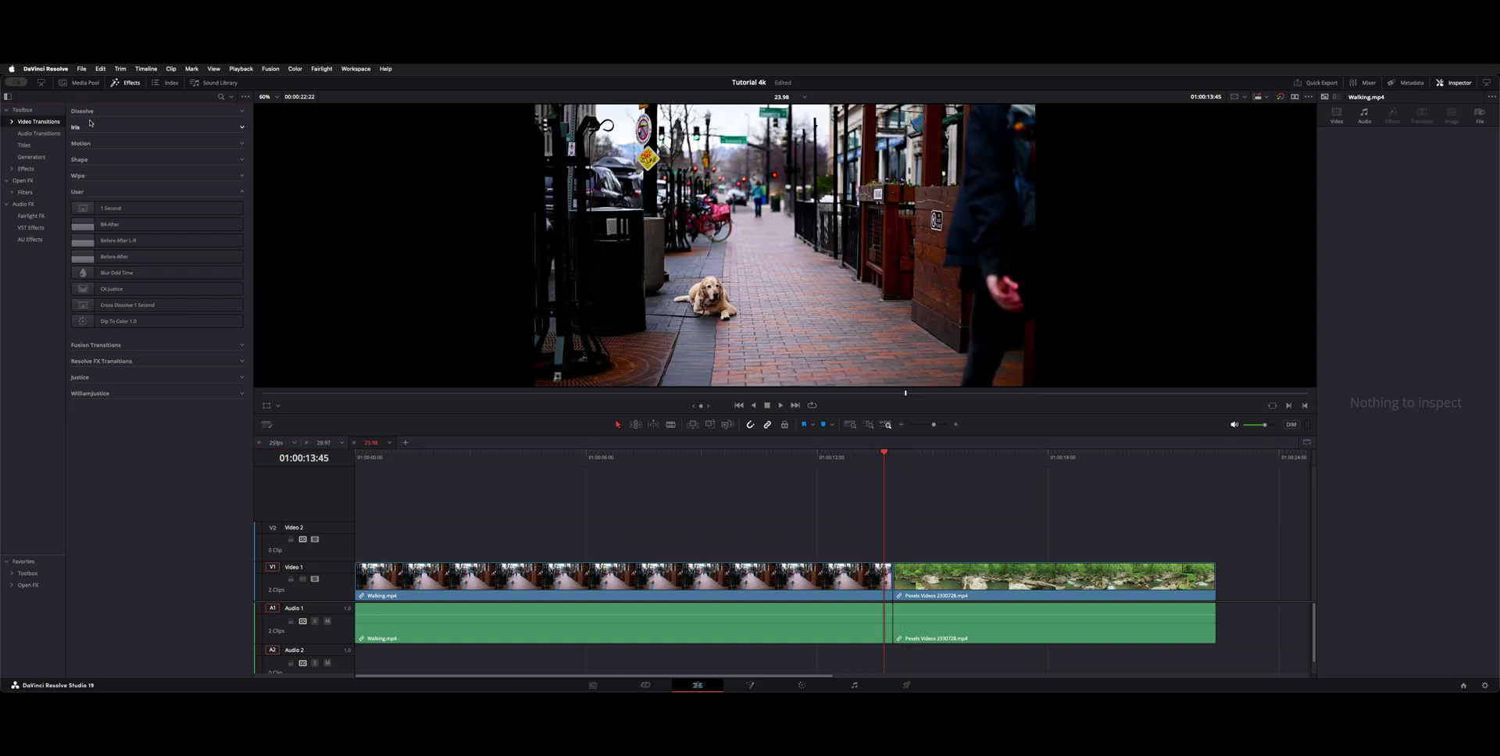
click(243, 110)
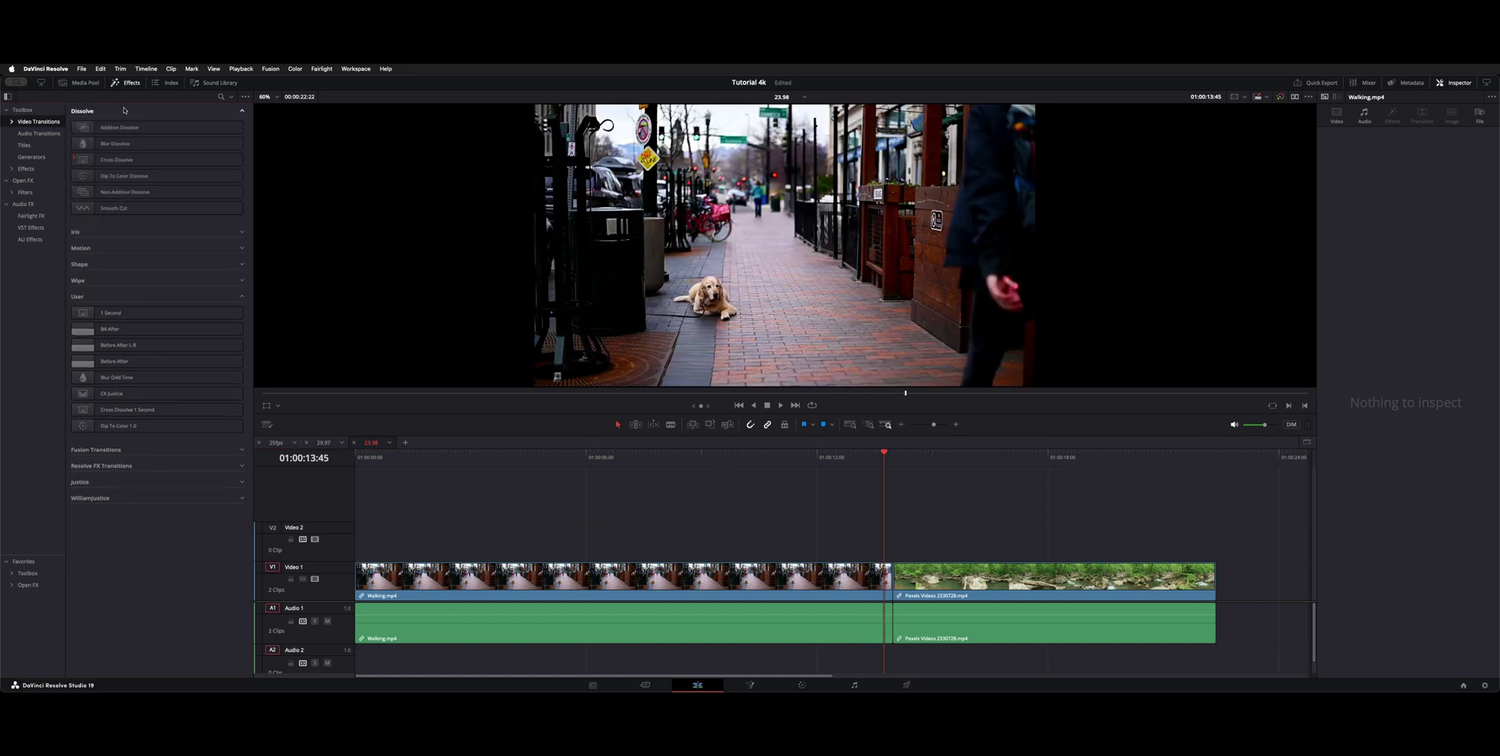
mouse_move(120, 126)
mouse_down()
mouse_move(772, 433)
mouse_move(135, 149)
mouse_up()
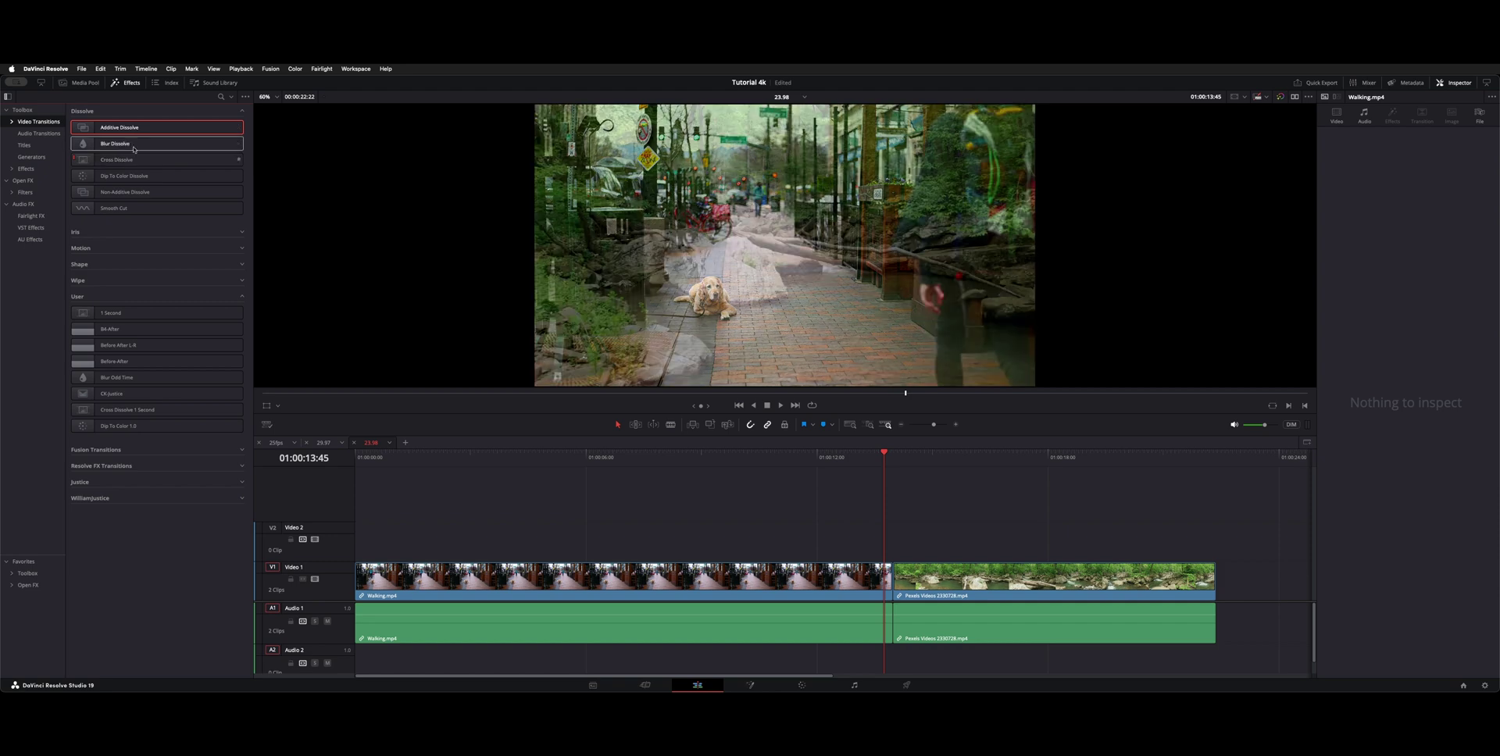
double_click(126, 143)
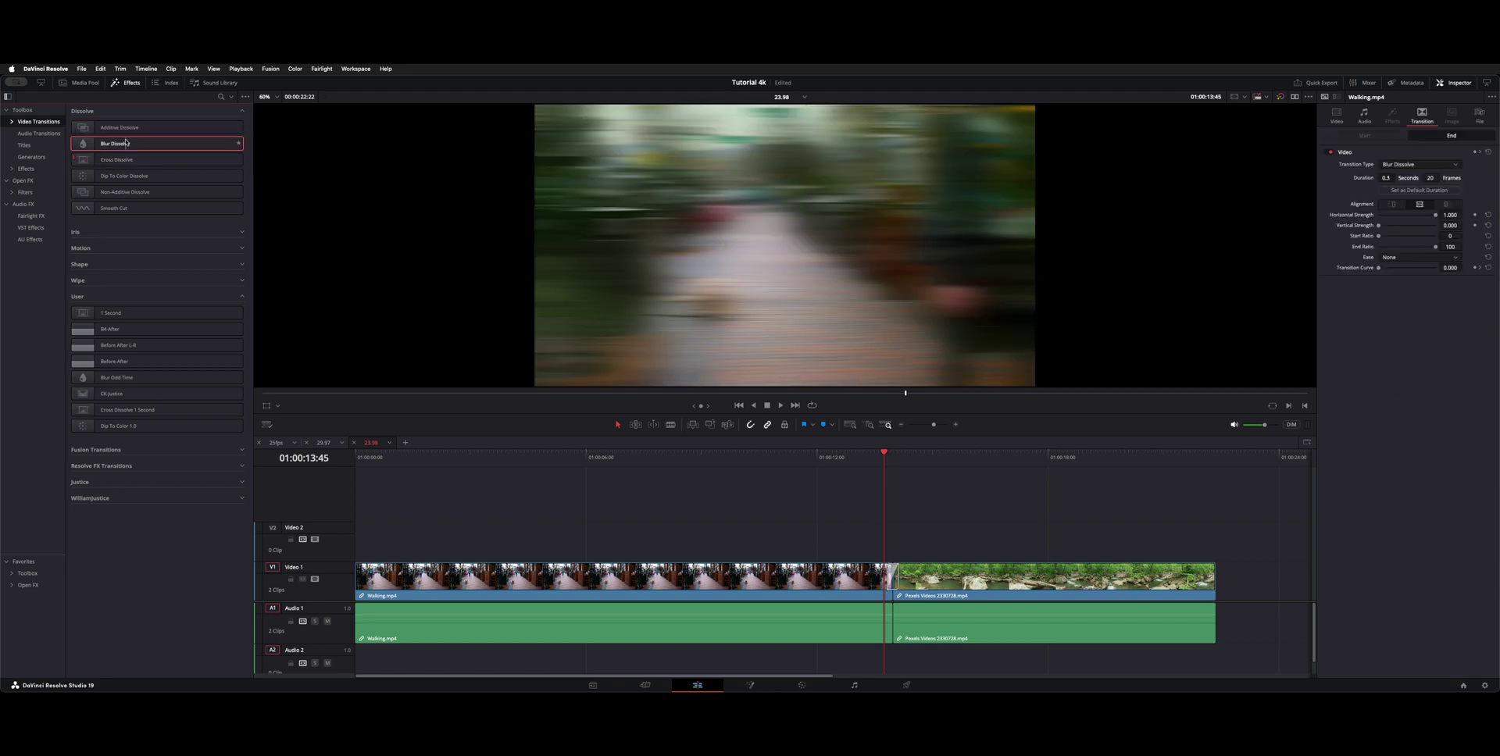